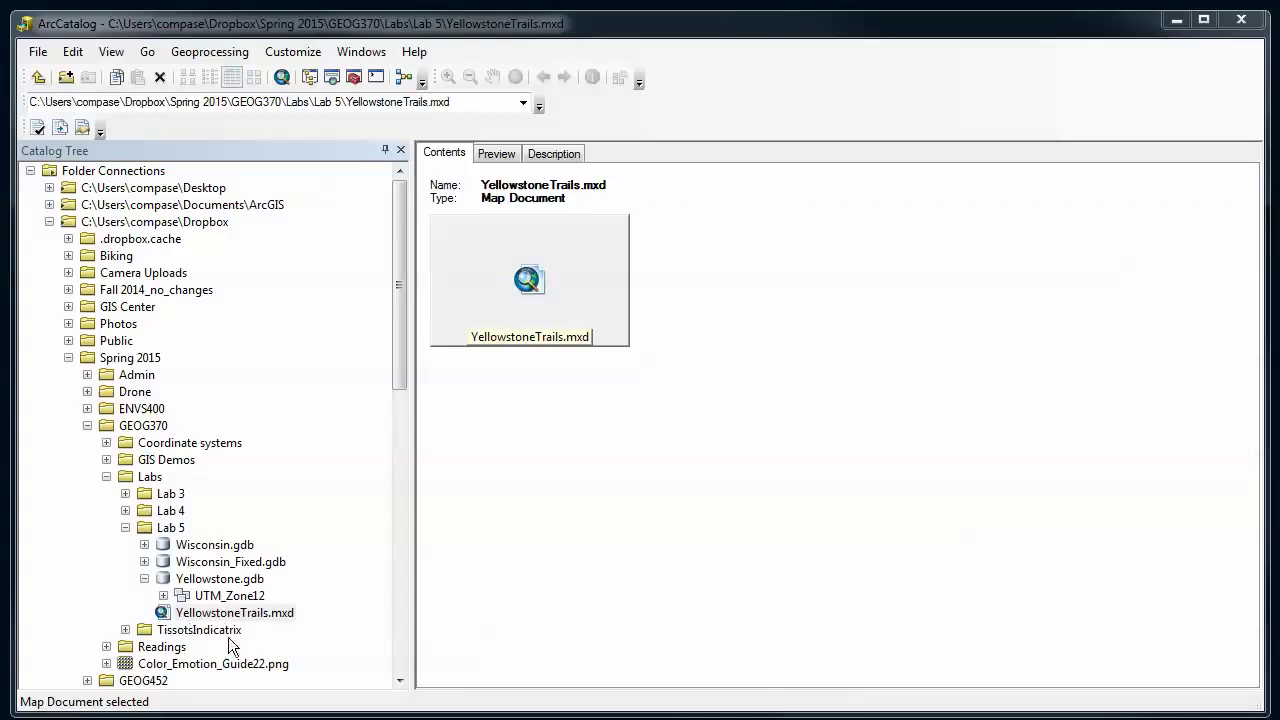
Step: Preview the geometry of the boundary, districts, roads and Trails feature classes in the UTM_Zone12 dataset of Yellowstone.gdb
click(205, 578)
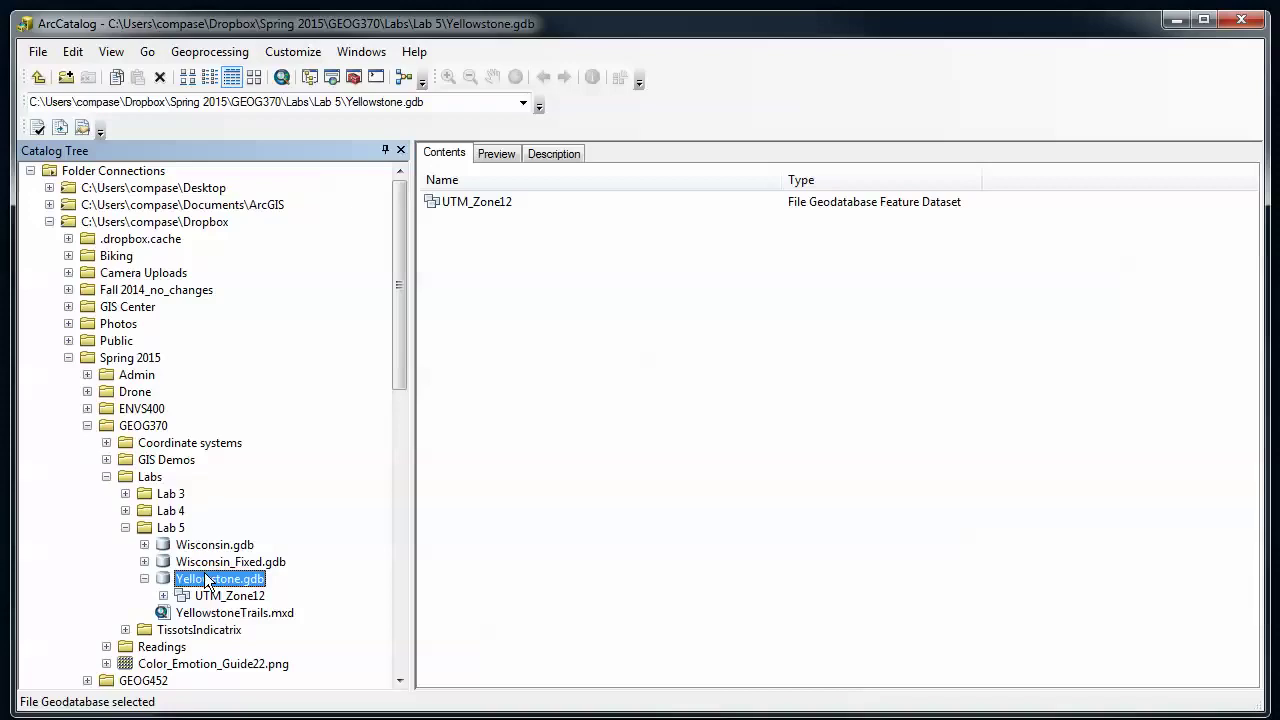
double_click(446, 201)
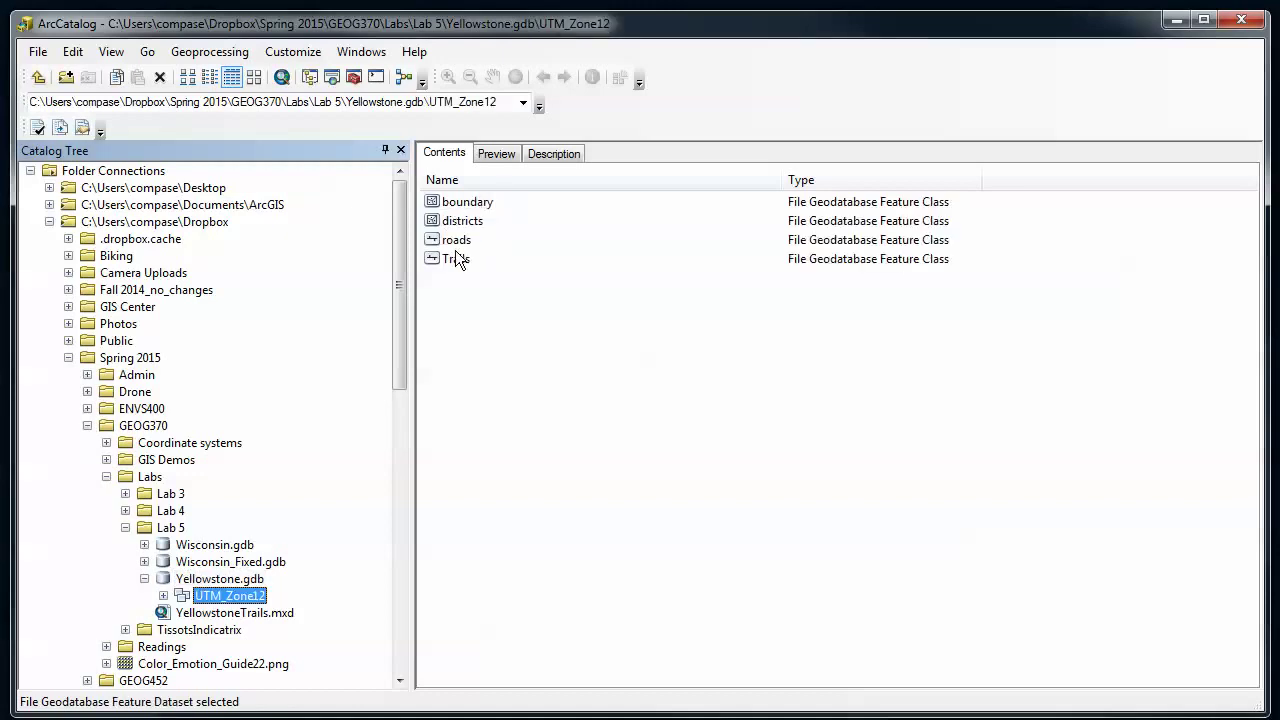
click(465, 201)
click(500, 153)
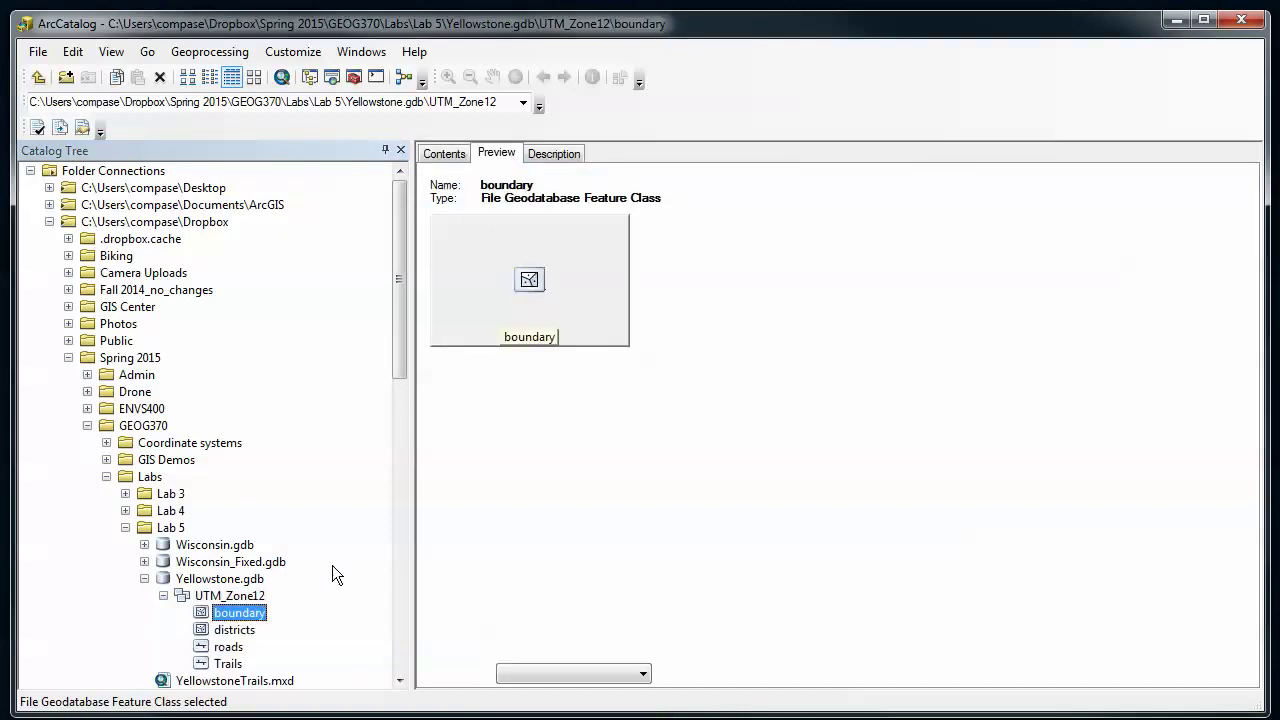
click(229, 635)
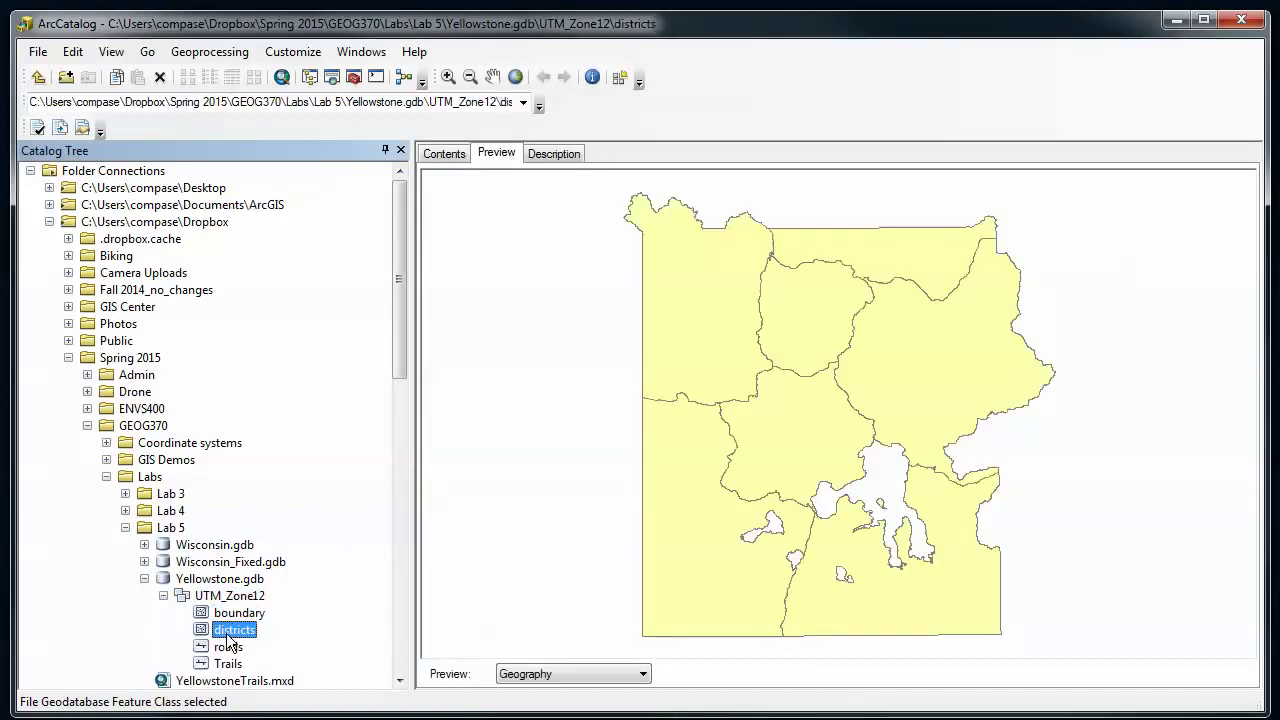
click(228, 648)
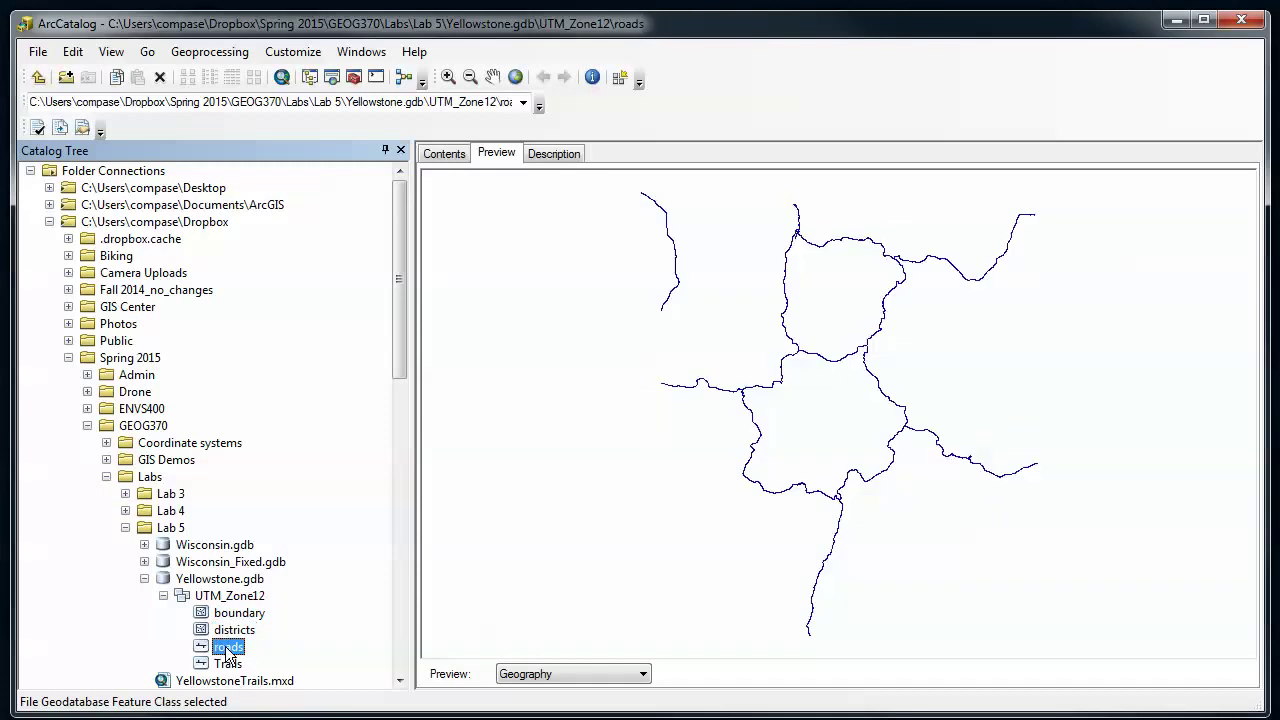
click(232, 664)
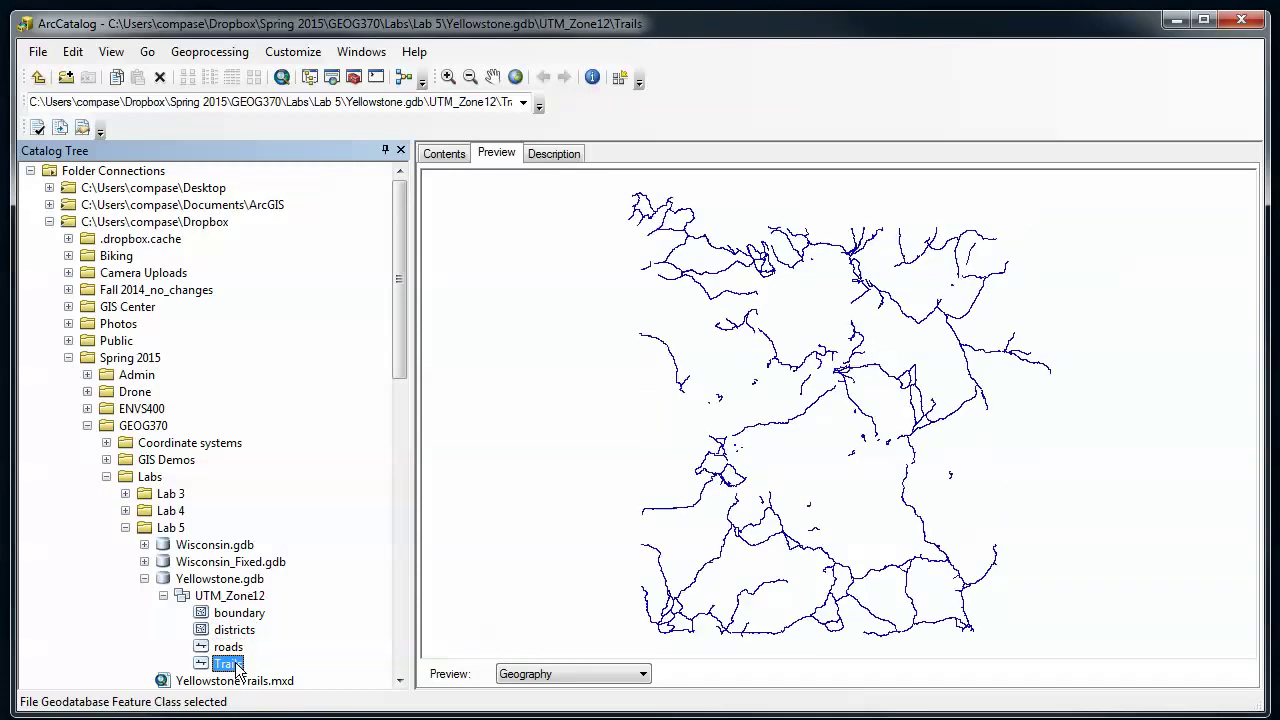
click(228, 648)
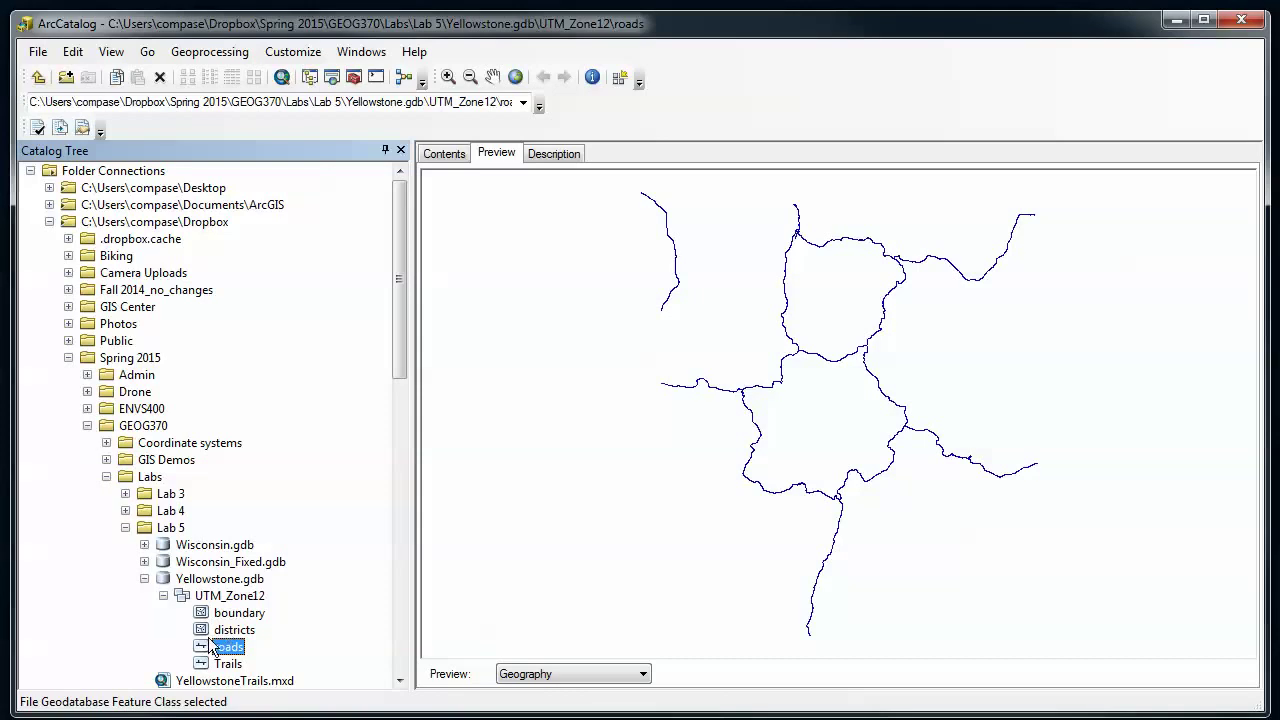
click(227, 665)
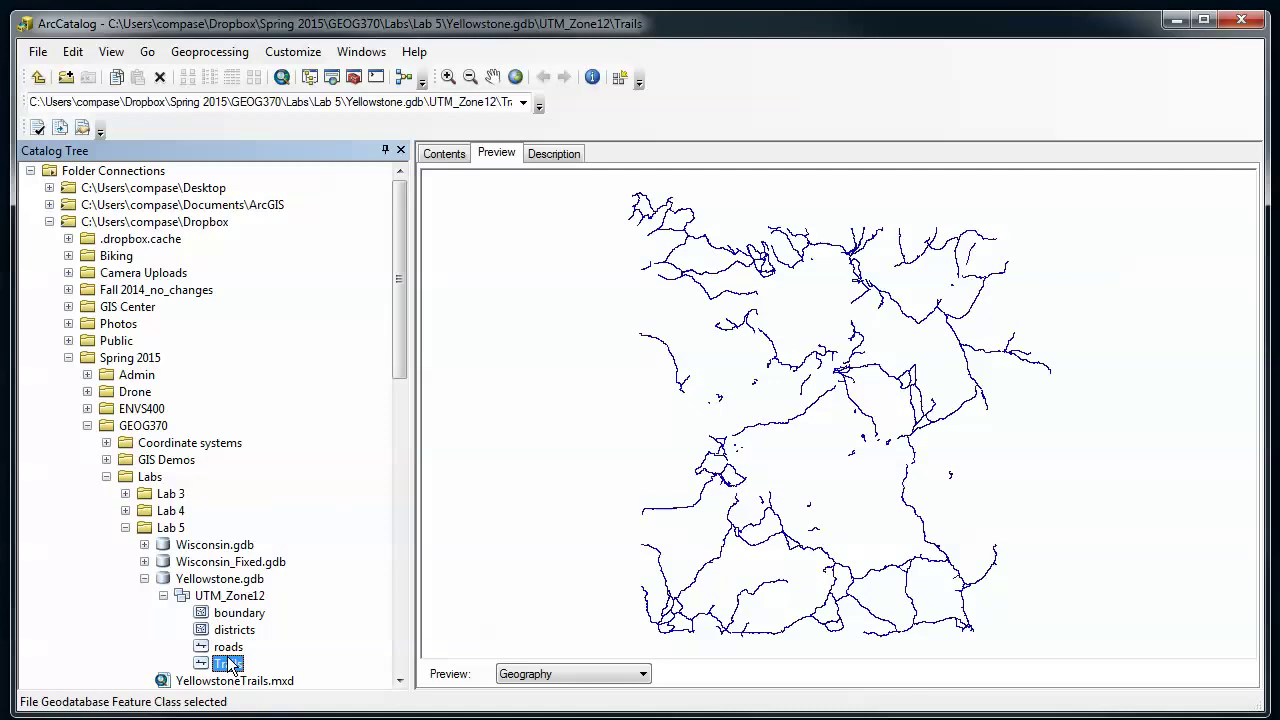
Step: List the contents of the UTM_Zone12 feature dataset and start creating a new topology in it
click(227, 596)
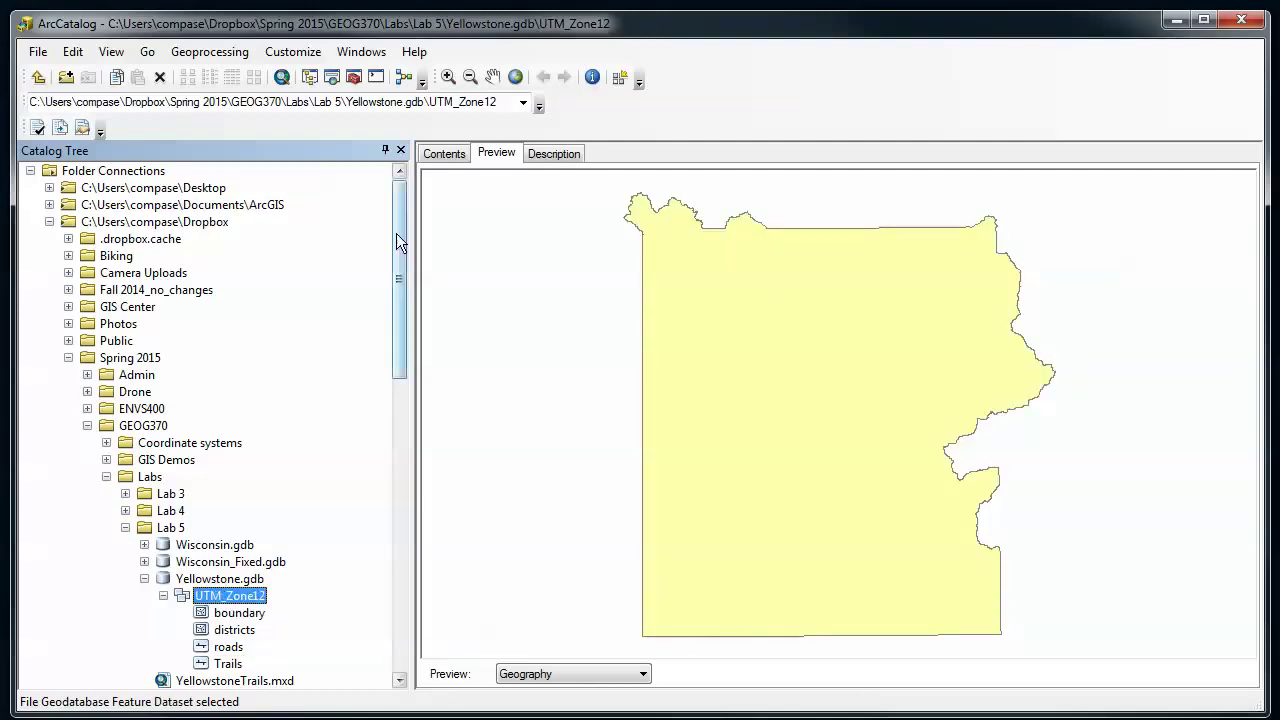
click(444, 153)
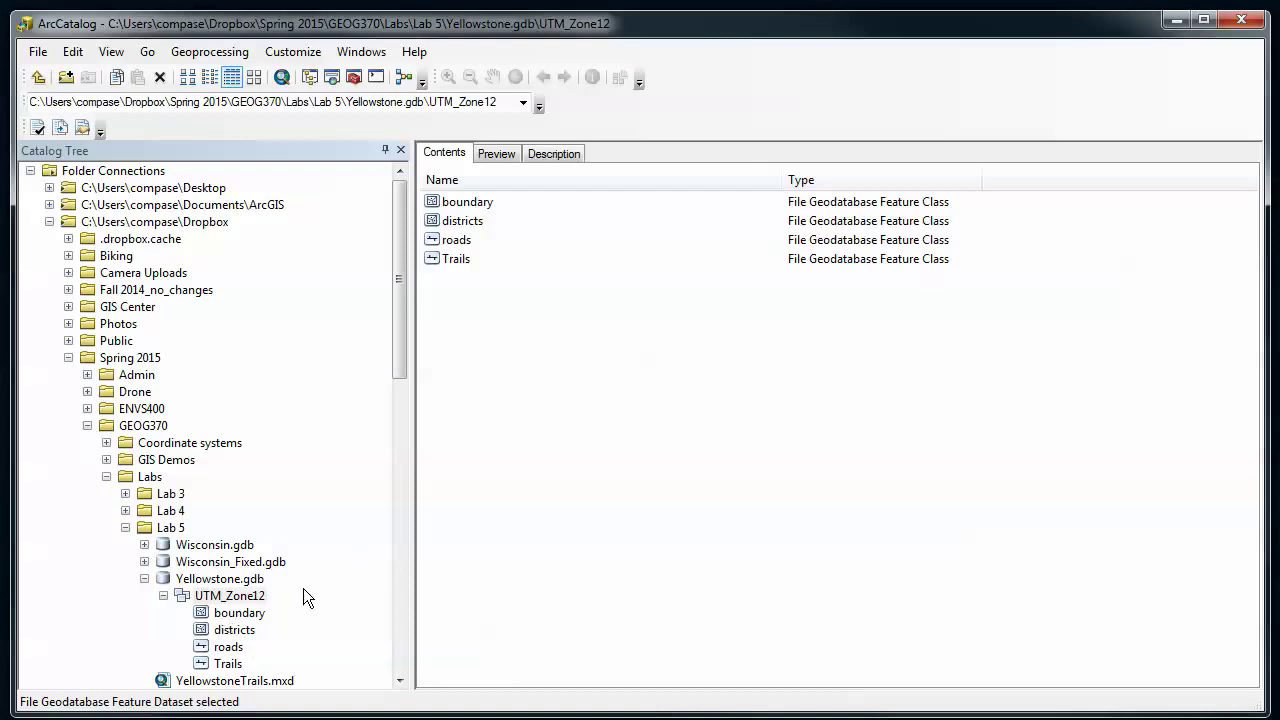
right_click(246, 597)
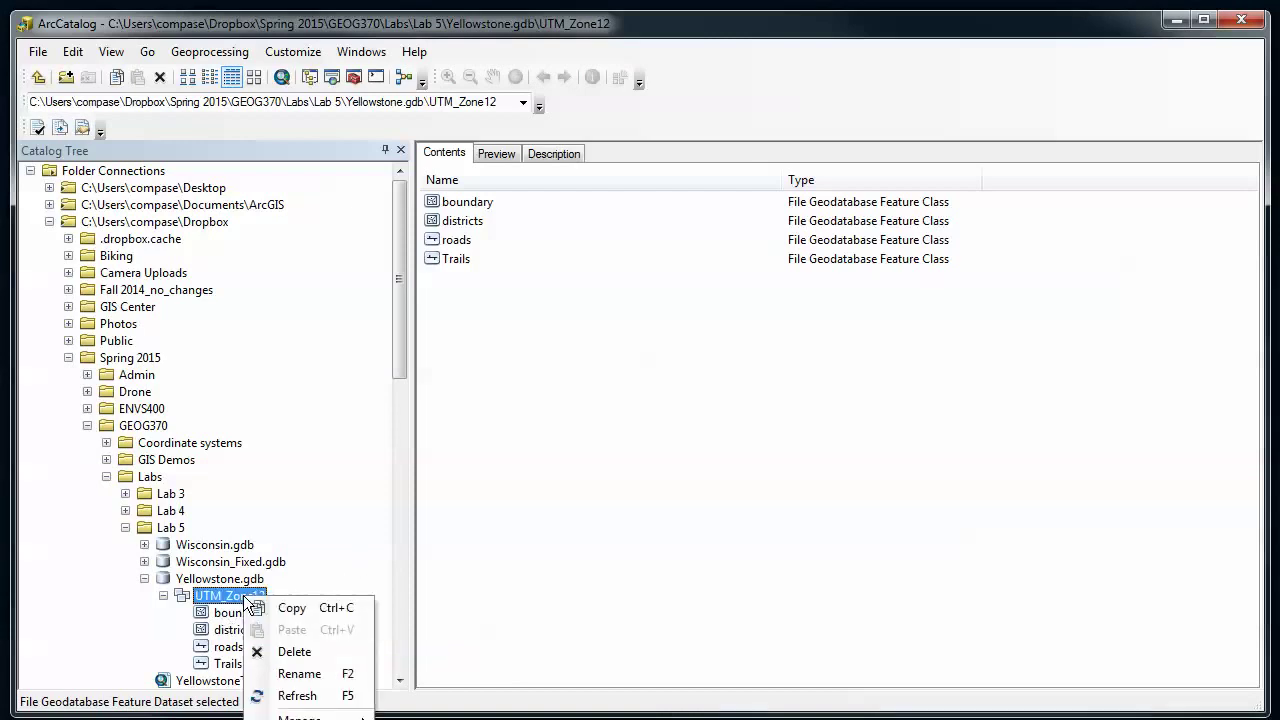
right_click(567, 416)
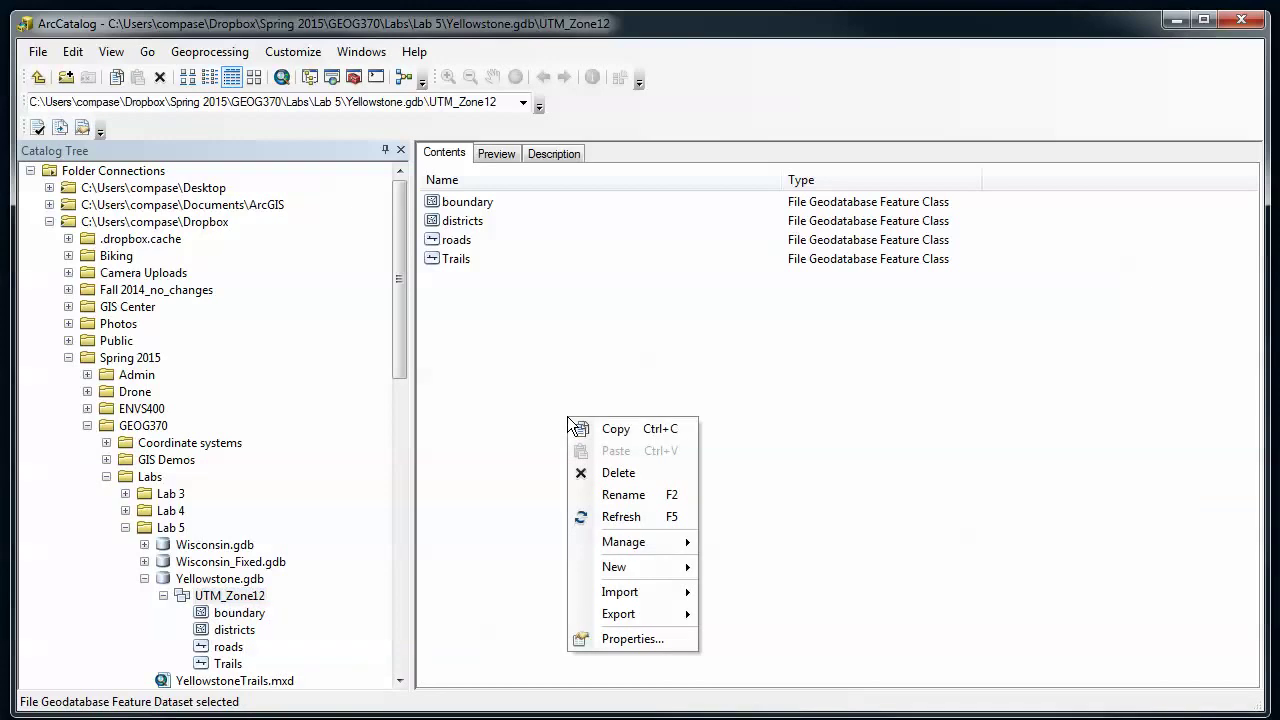
mouse_move(651, 565)
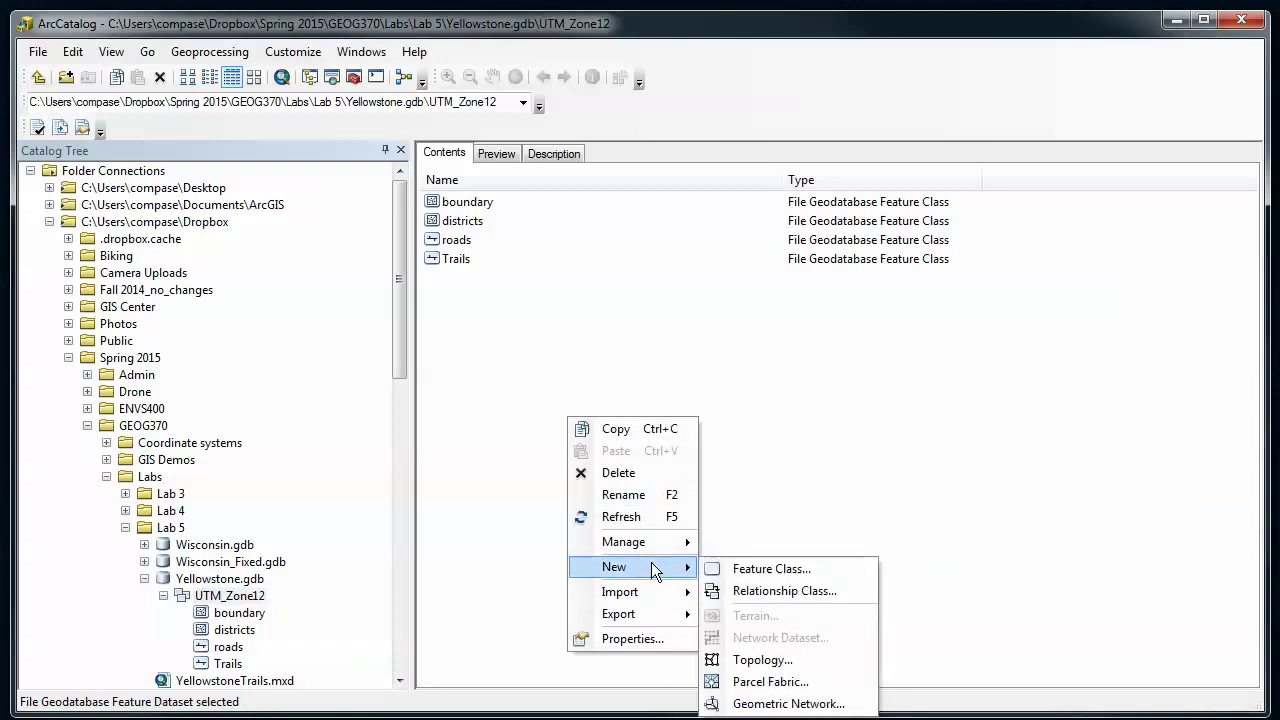
click(786, 660)
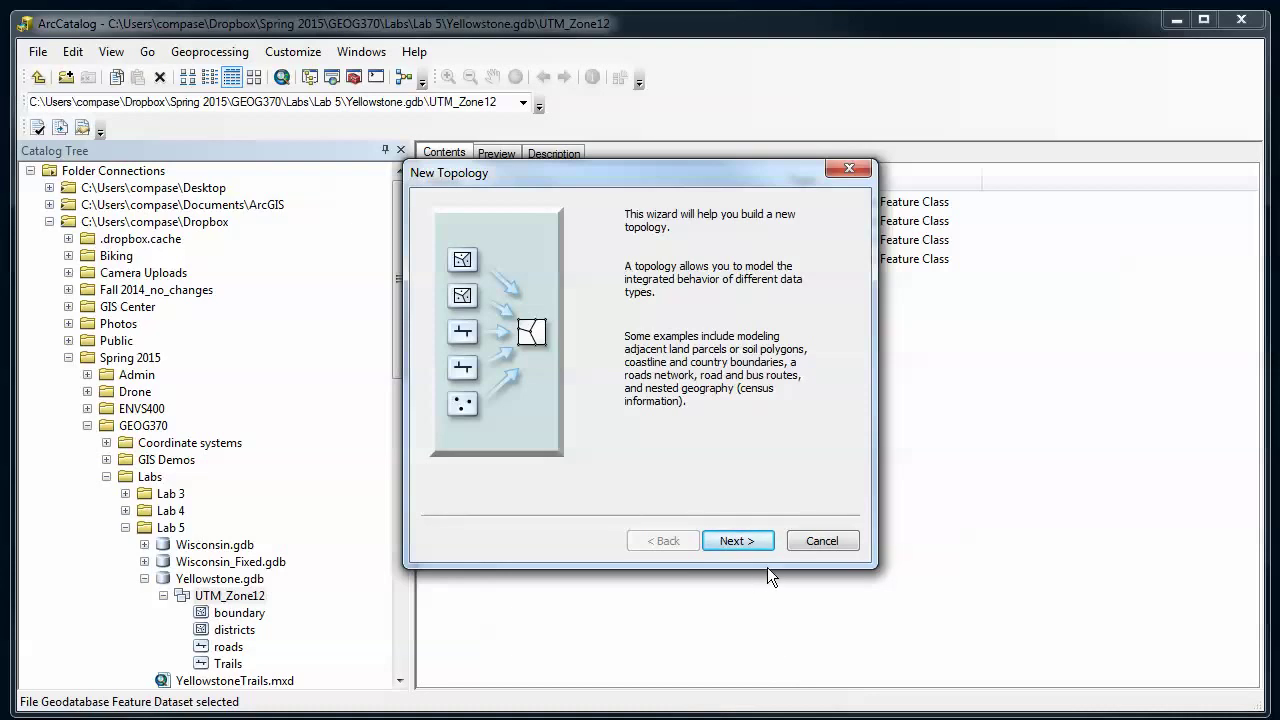
Step: Keep the default topology name and set the cluster tolerance to 0.1 meters
click(742, 540)
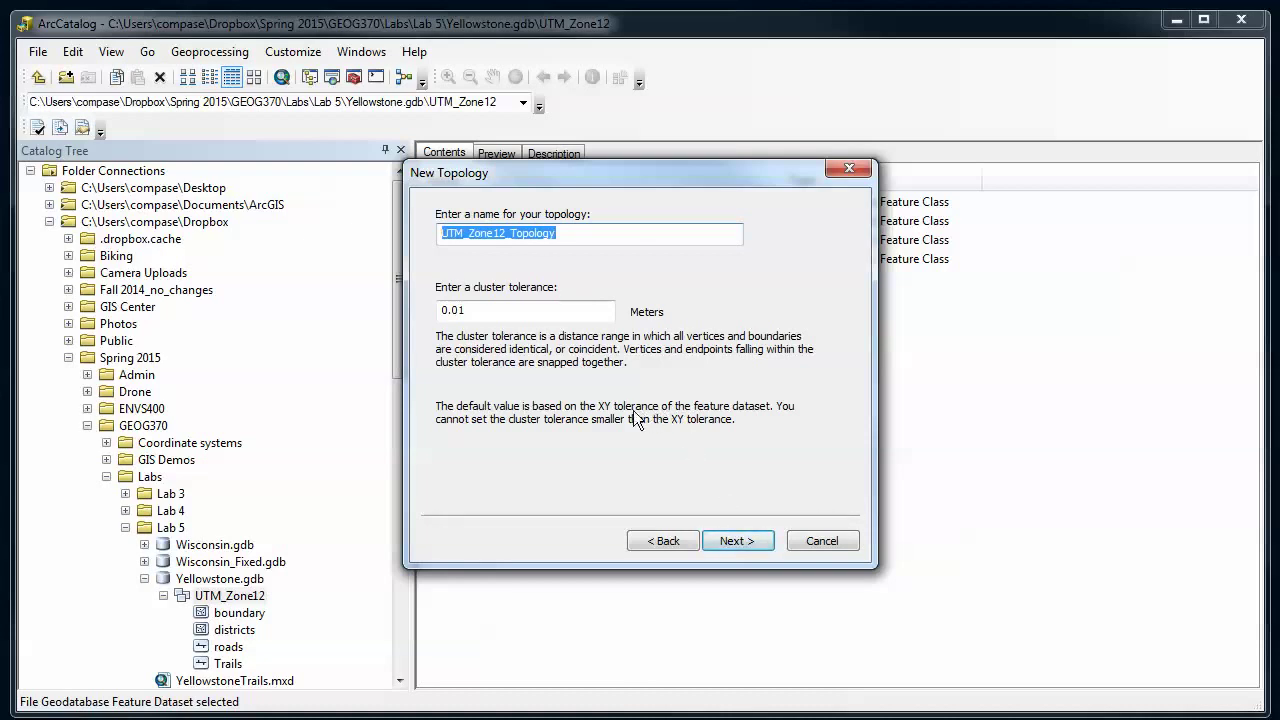
click(523, 314)
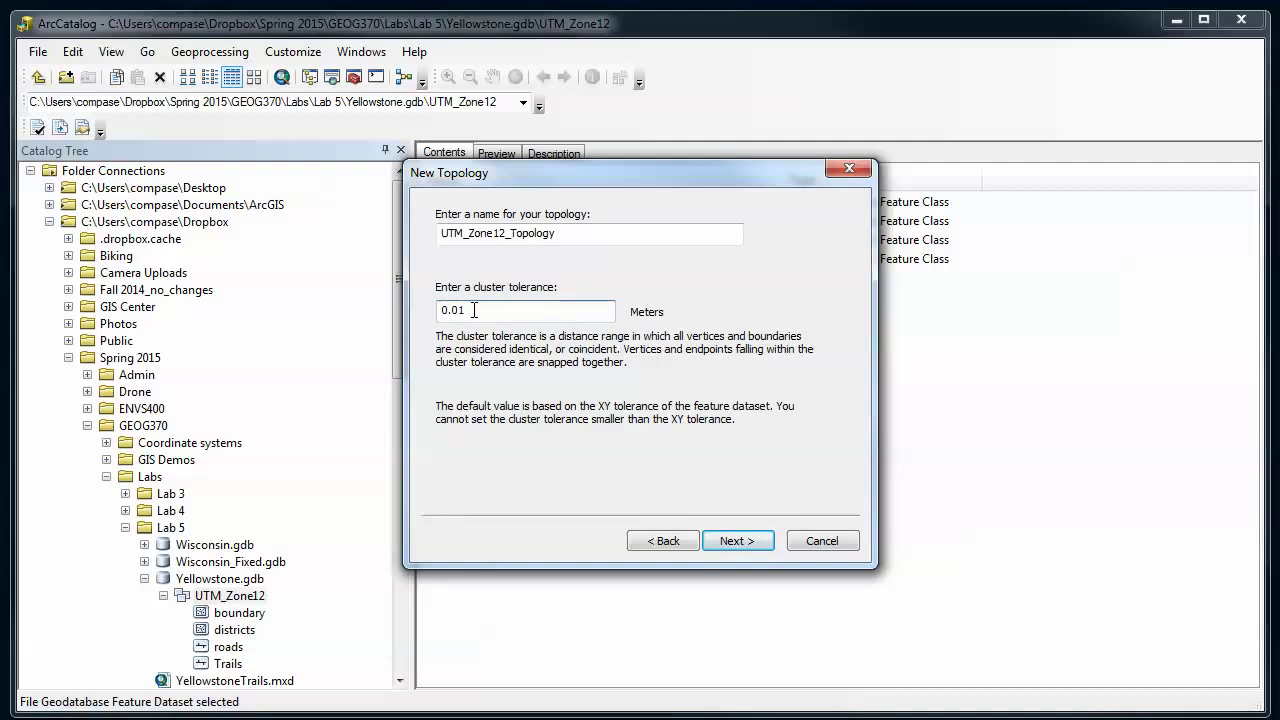
key(BackSpace)
key(BackSpace)
text(1)
click(735, 542)
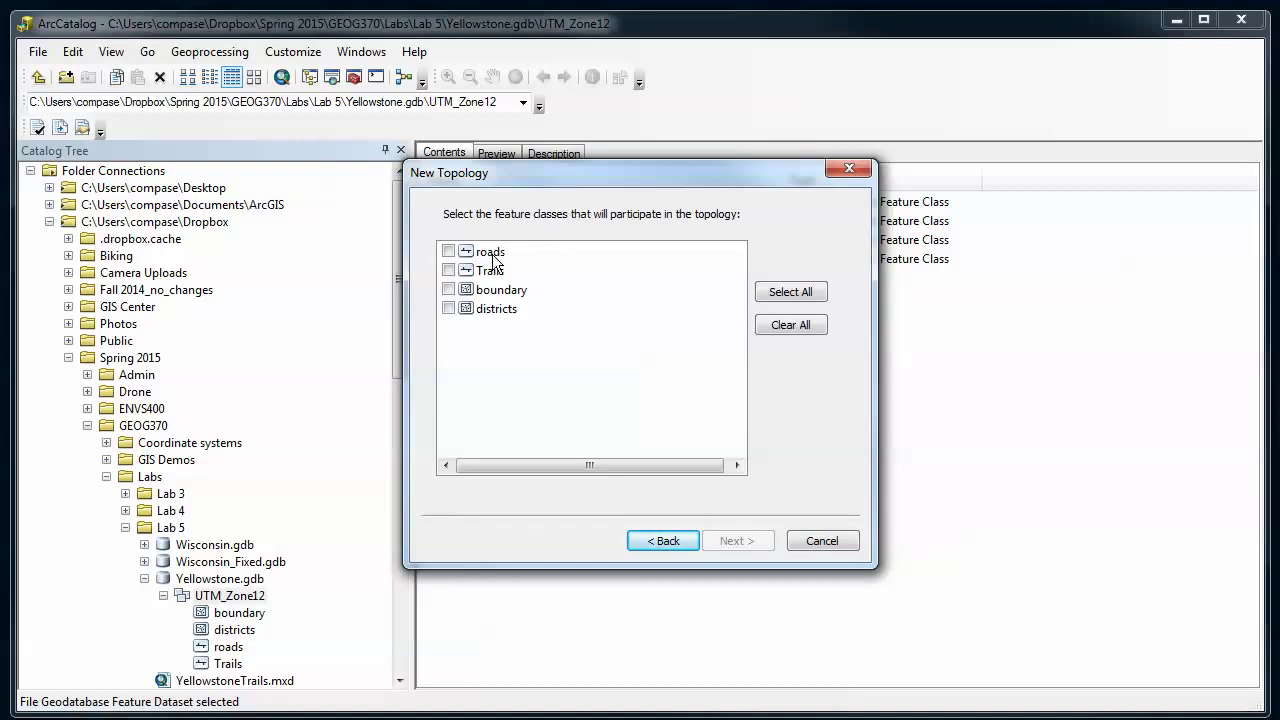
Step: Include the Trails and boundary feature classes in the topology
click(447, 268)
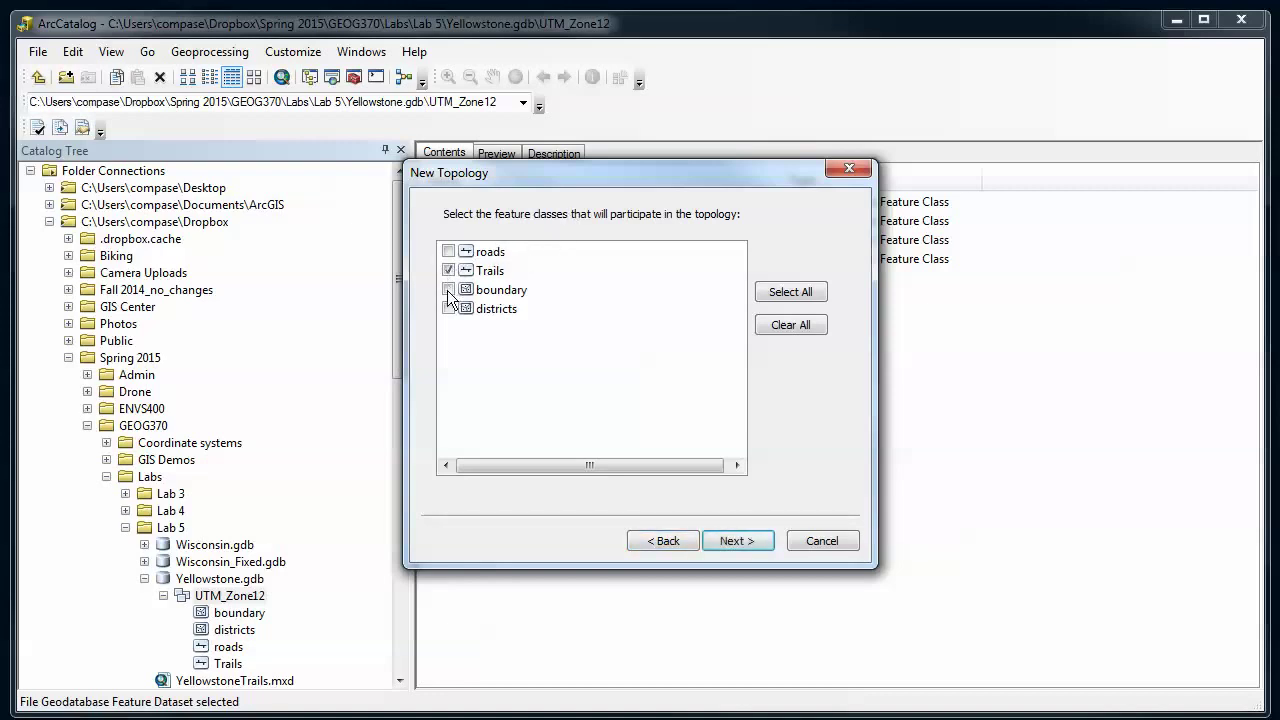
click(448, 290)
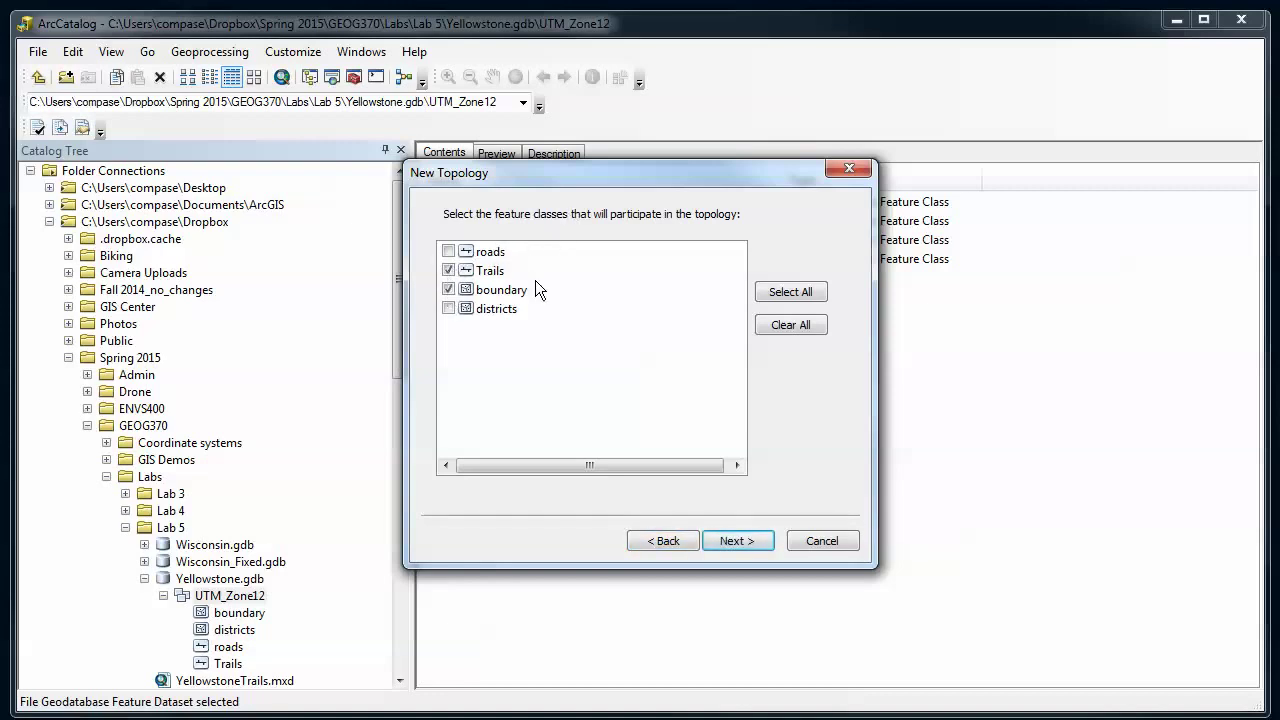
click(762, 546)
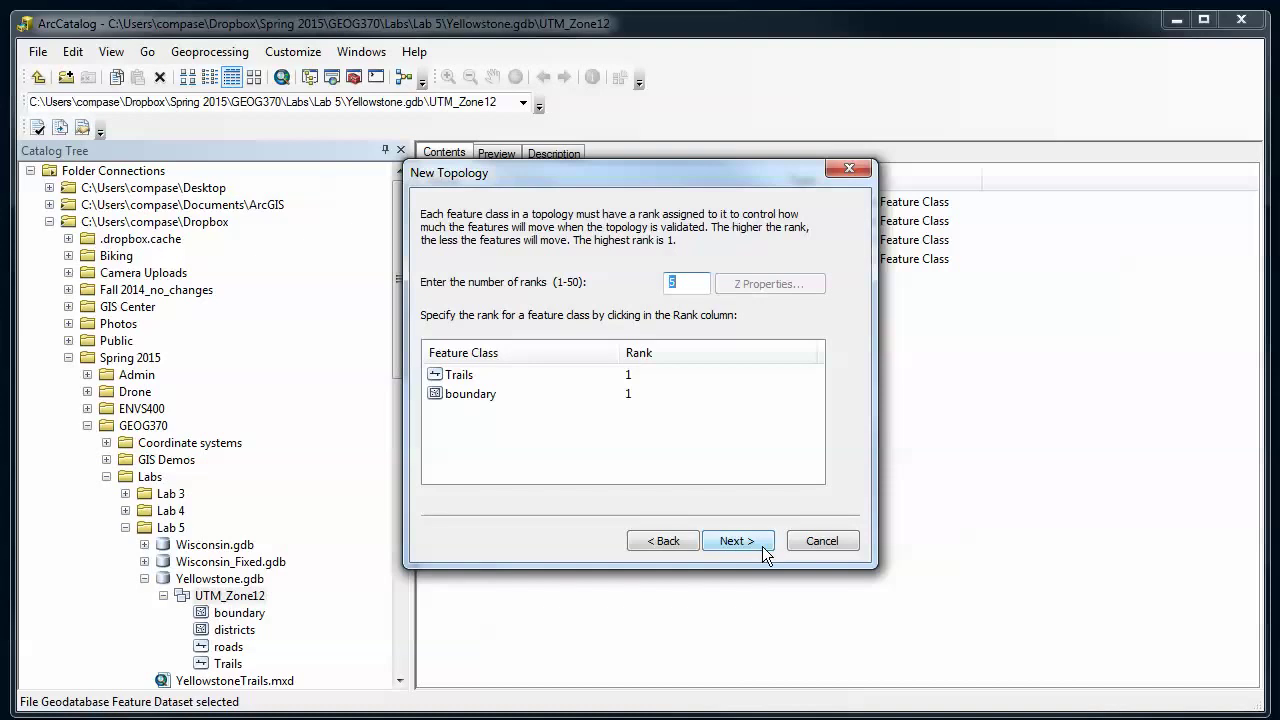
Step: Assign rank 2 to Trails, keeping boundary at rank 1, and proceed to the topology rules
click(622, 387)
click(627, 374)
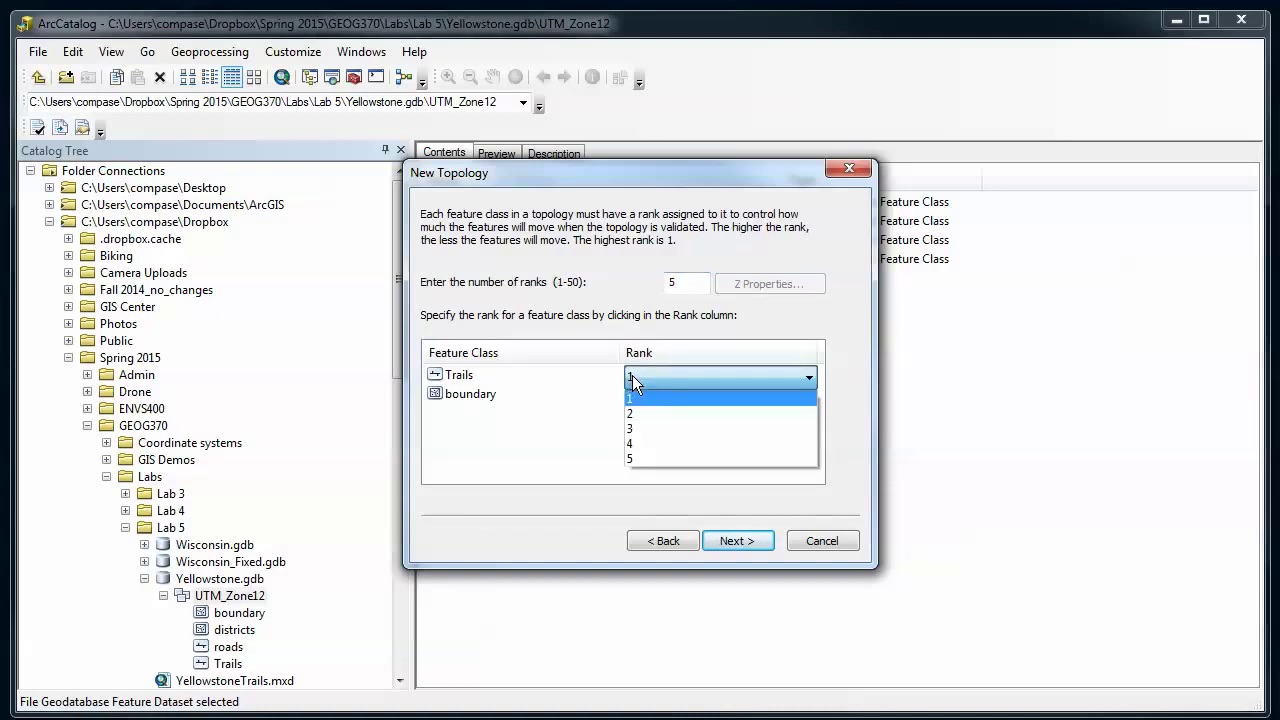
click(640, 414)
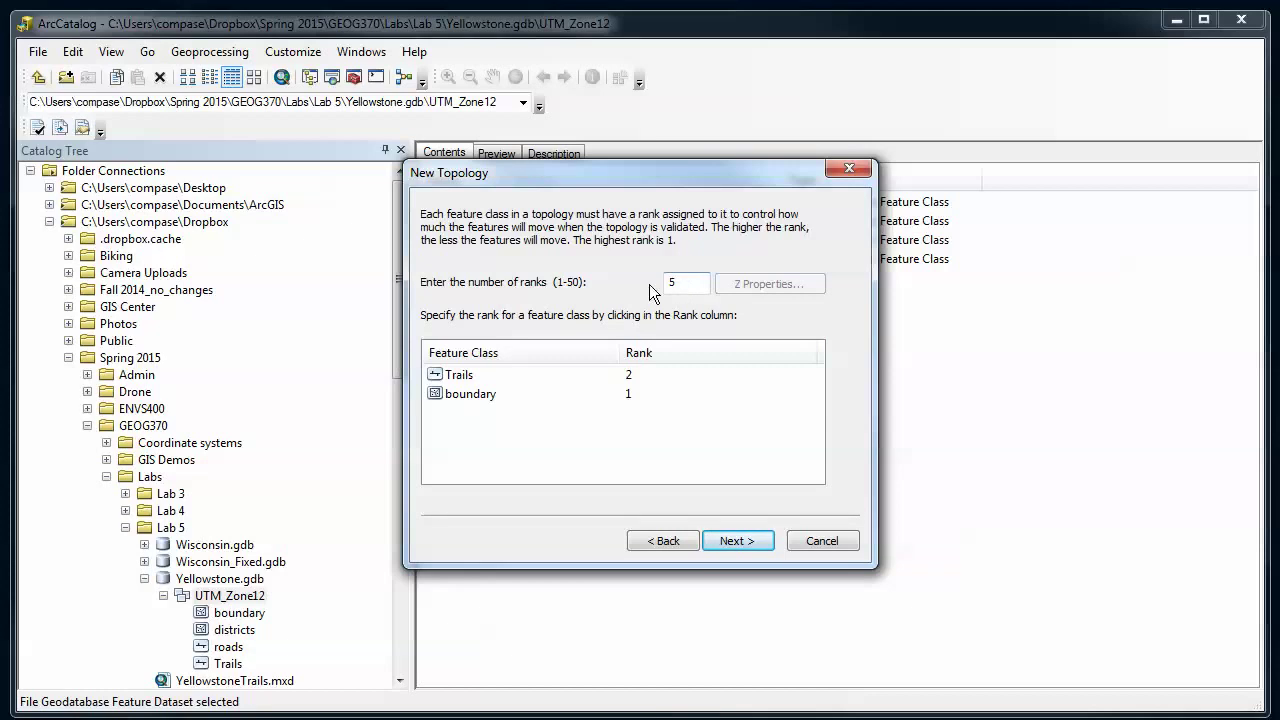
click(738, 544)
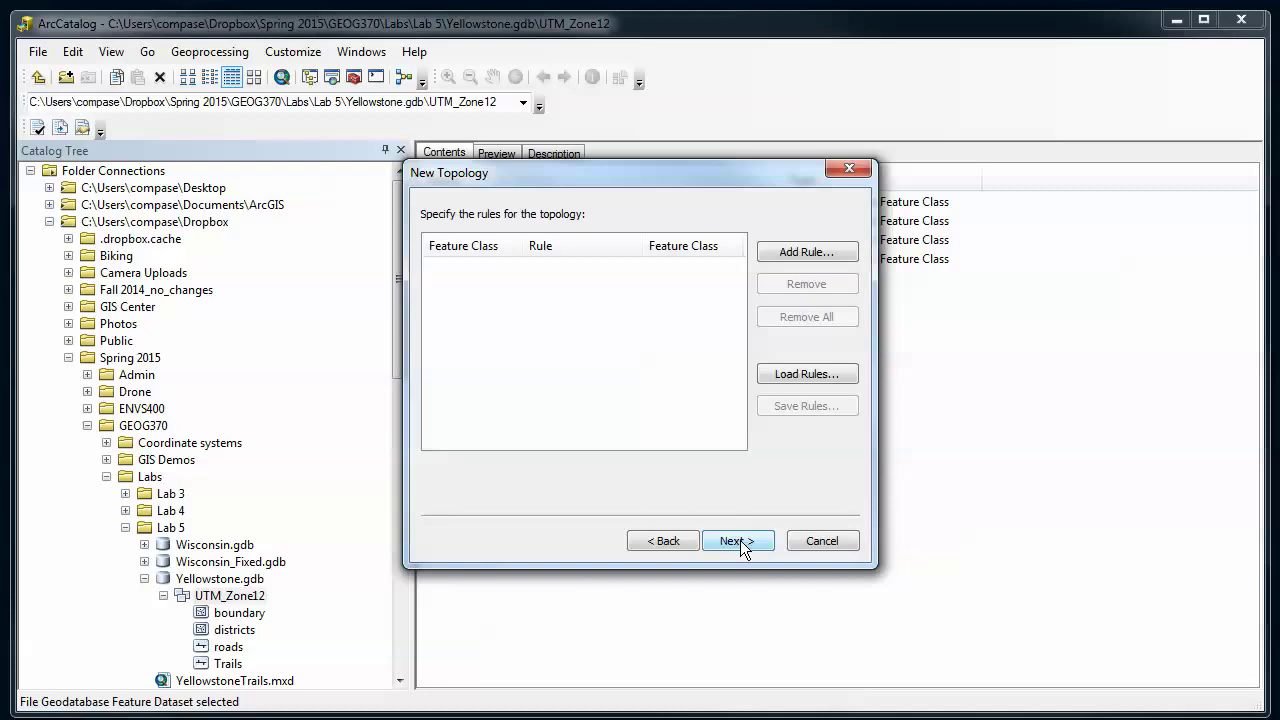
Step: Add a topology rule that Trails Must Be Inside the boundary feature class
click(778, 252)
drag(766, 246, 779, 263)
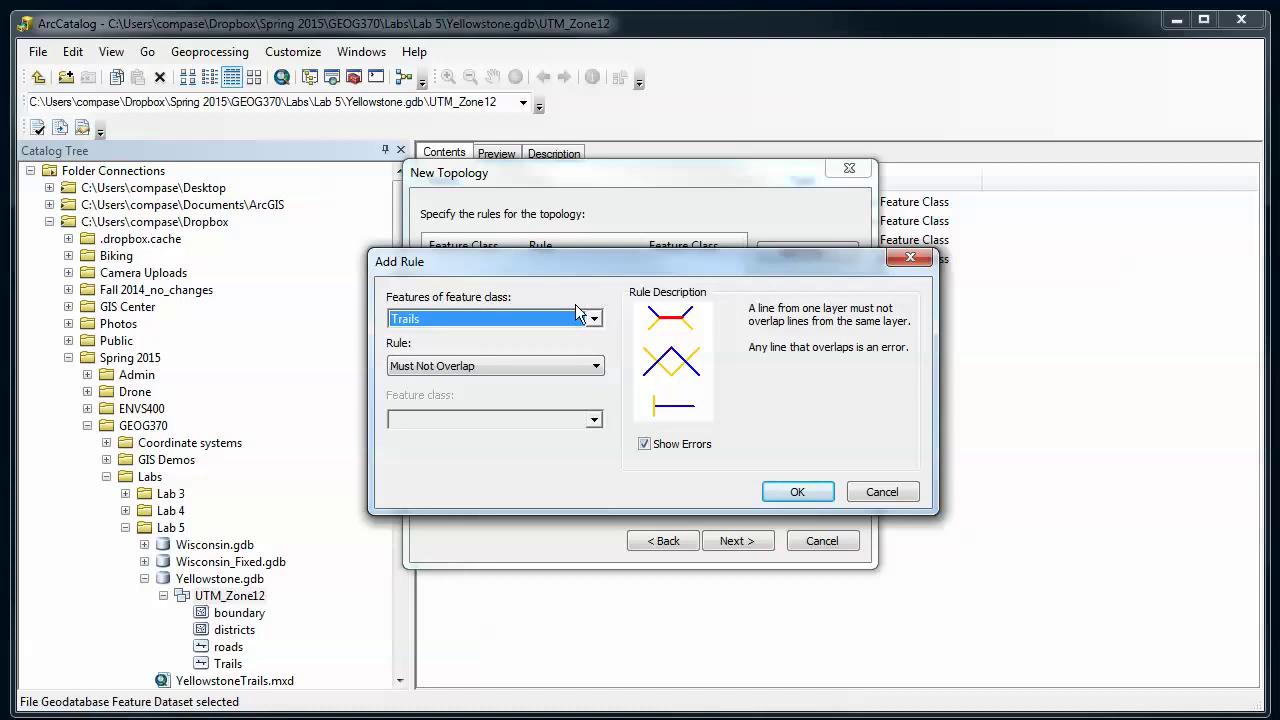
click(597, 369)
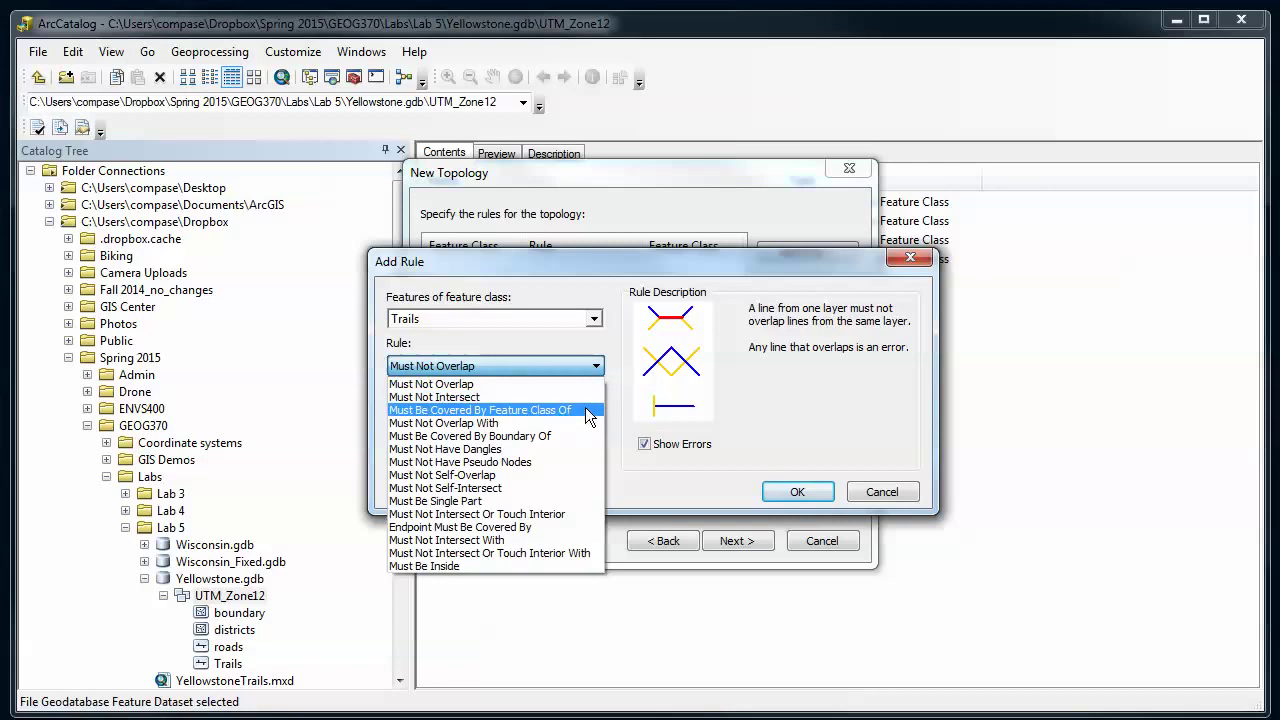
click(585, 407)
click(597, 369)
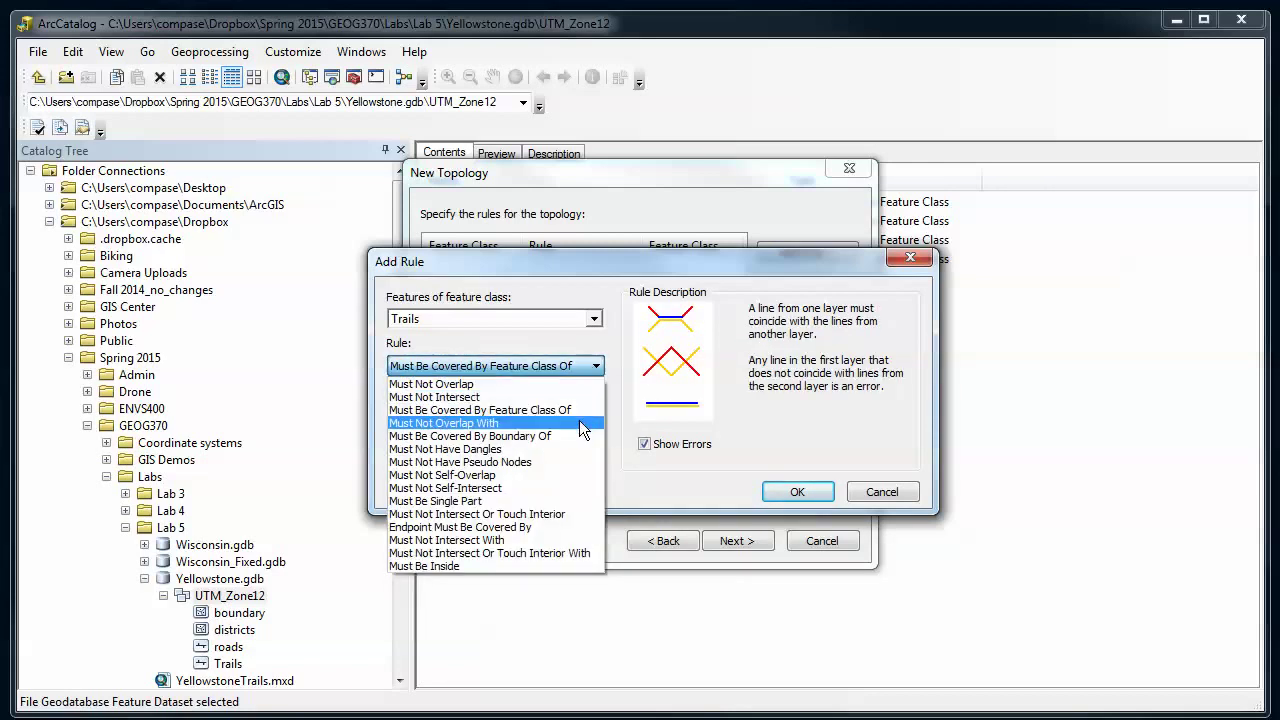
click(576, 435)
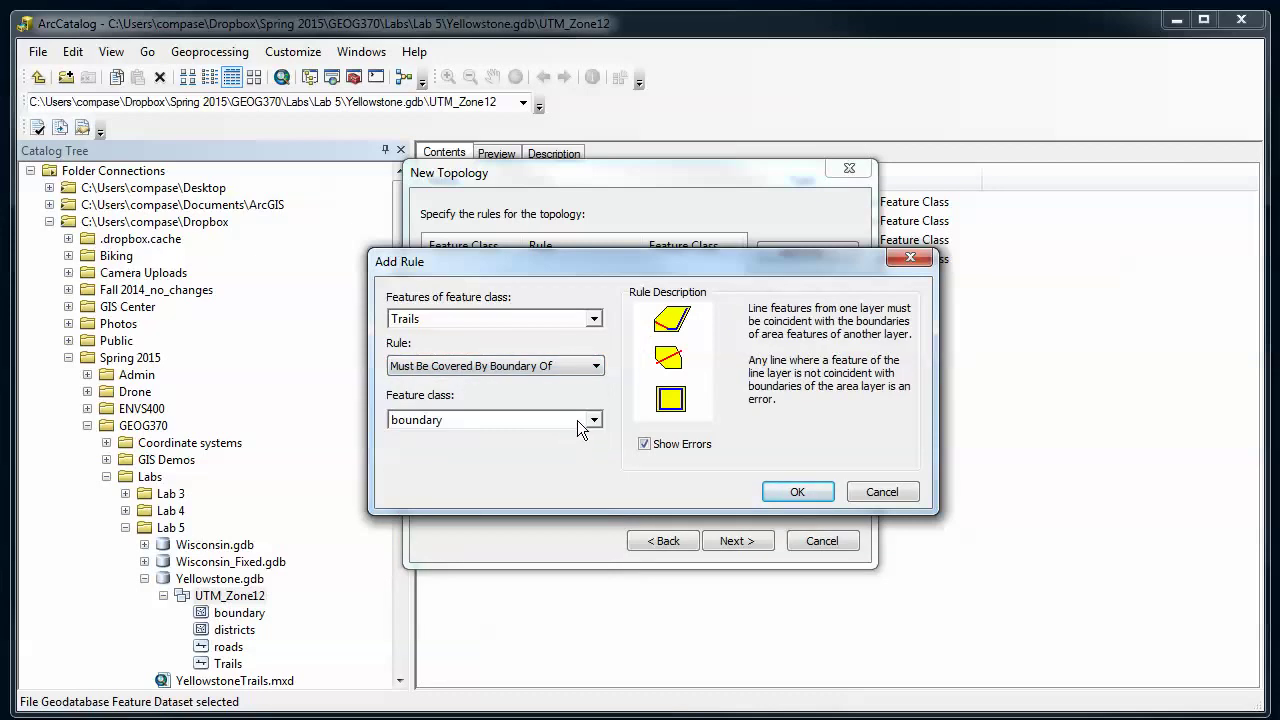
click(595, 367)
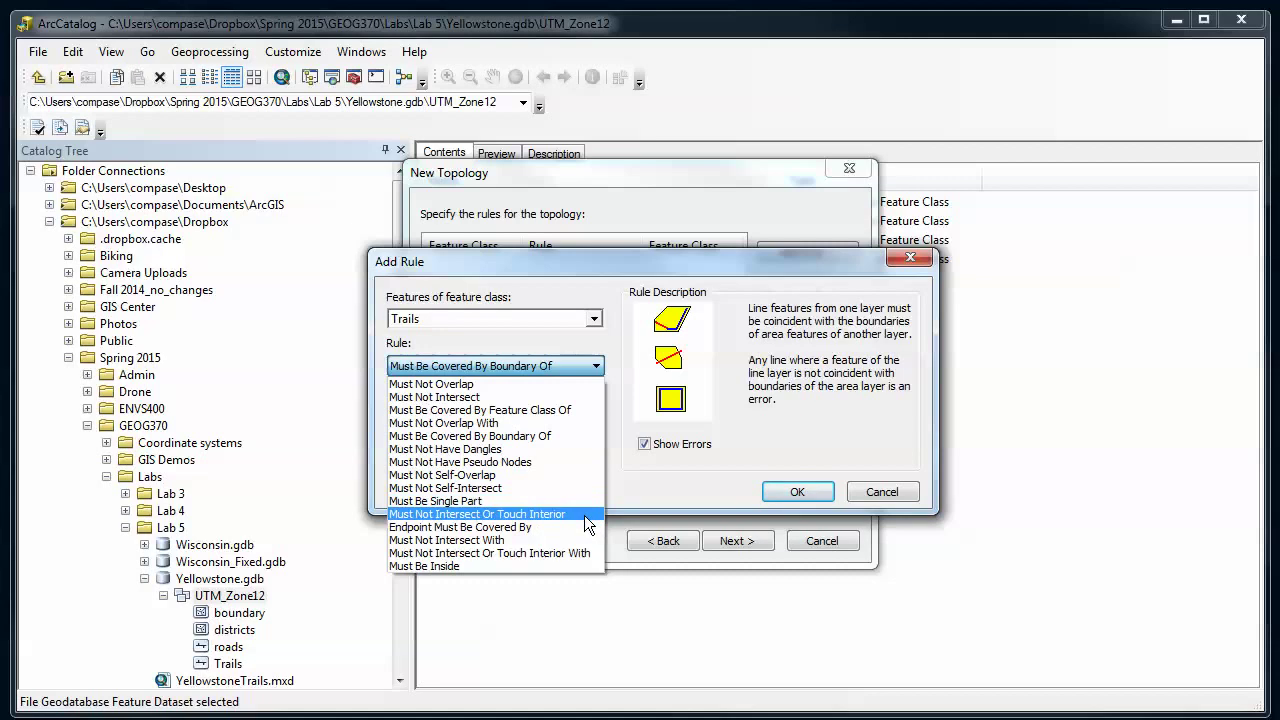
click(582, 564)
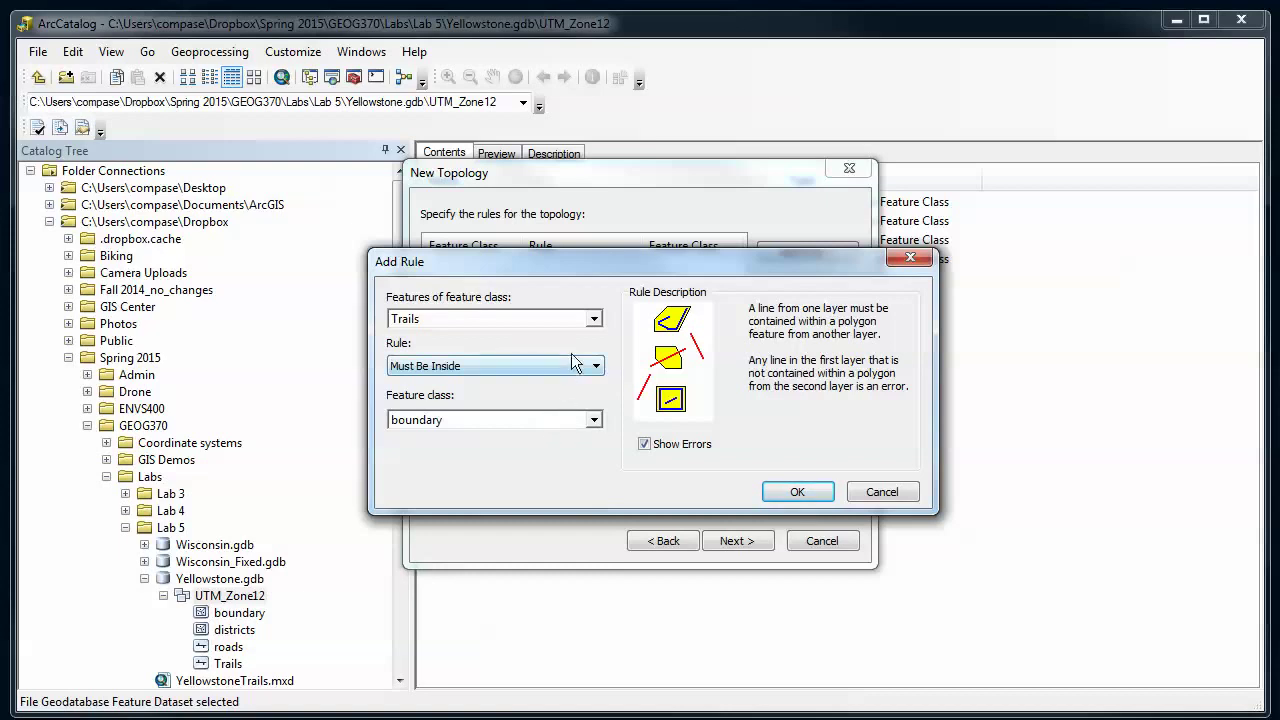
click(782, 495)
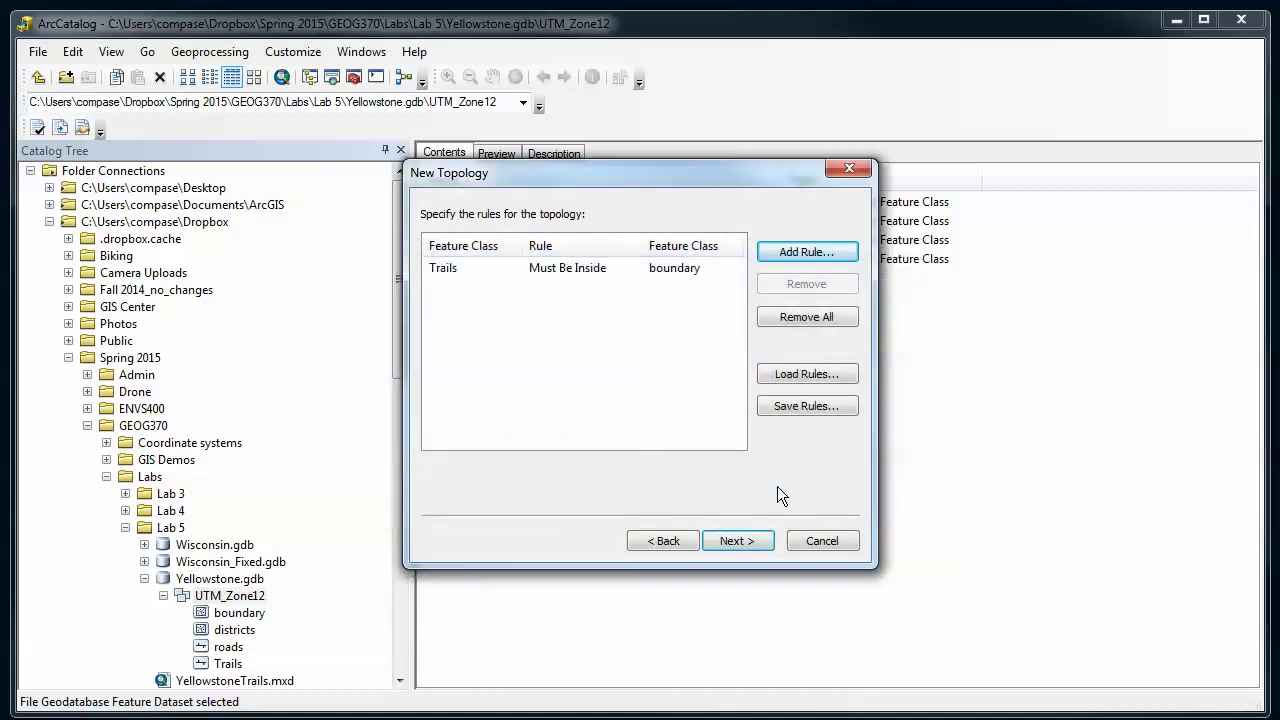
Step: Add a Must Not Overlap rule for Trails and proceed to the topology summary
click(790, 251)
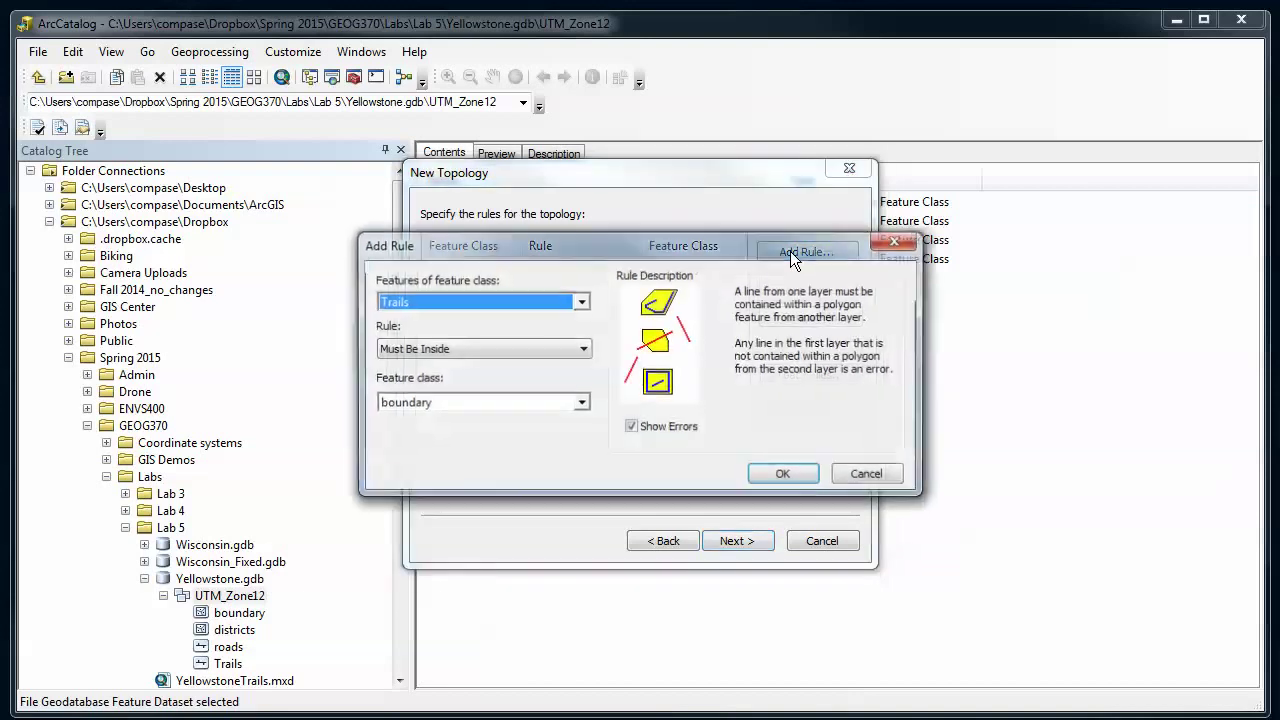
click(580, 350)
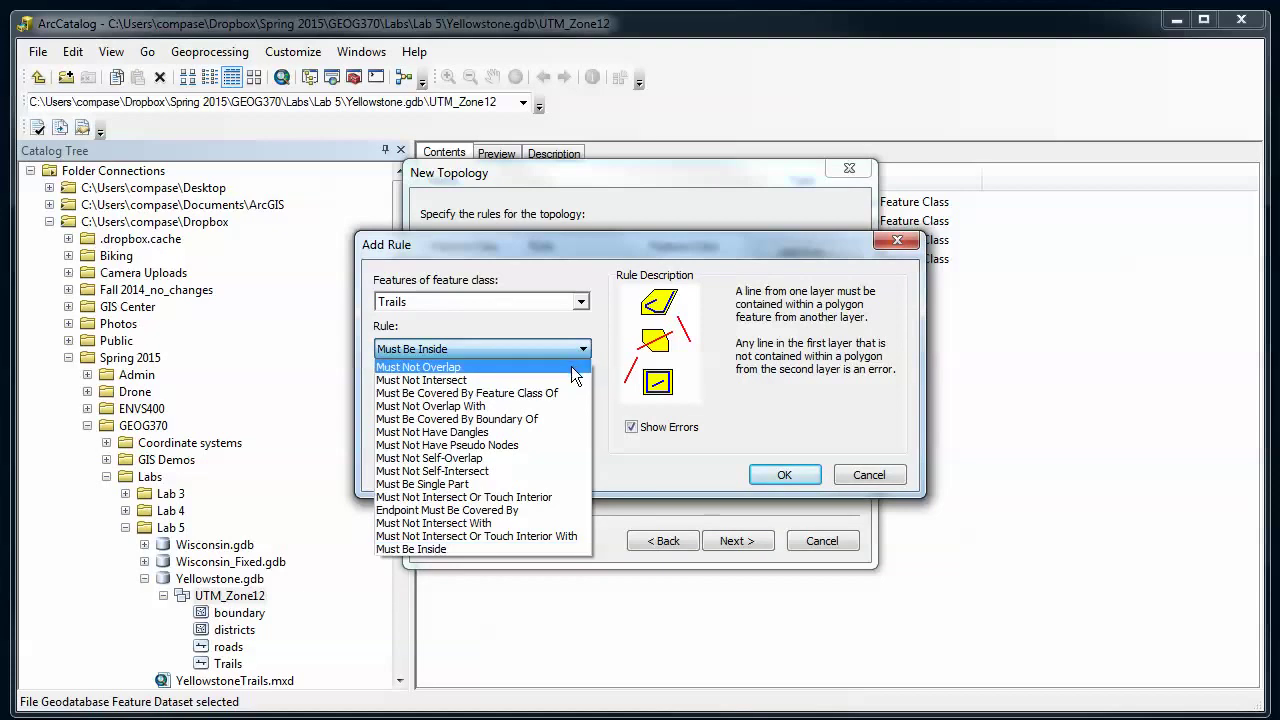
click(574, 368)
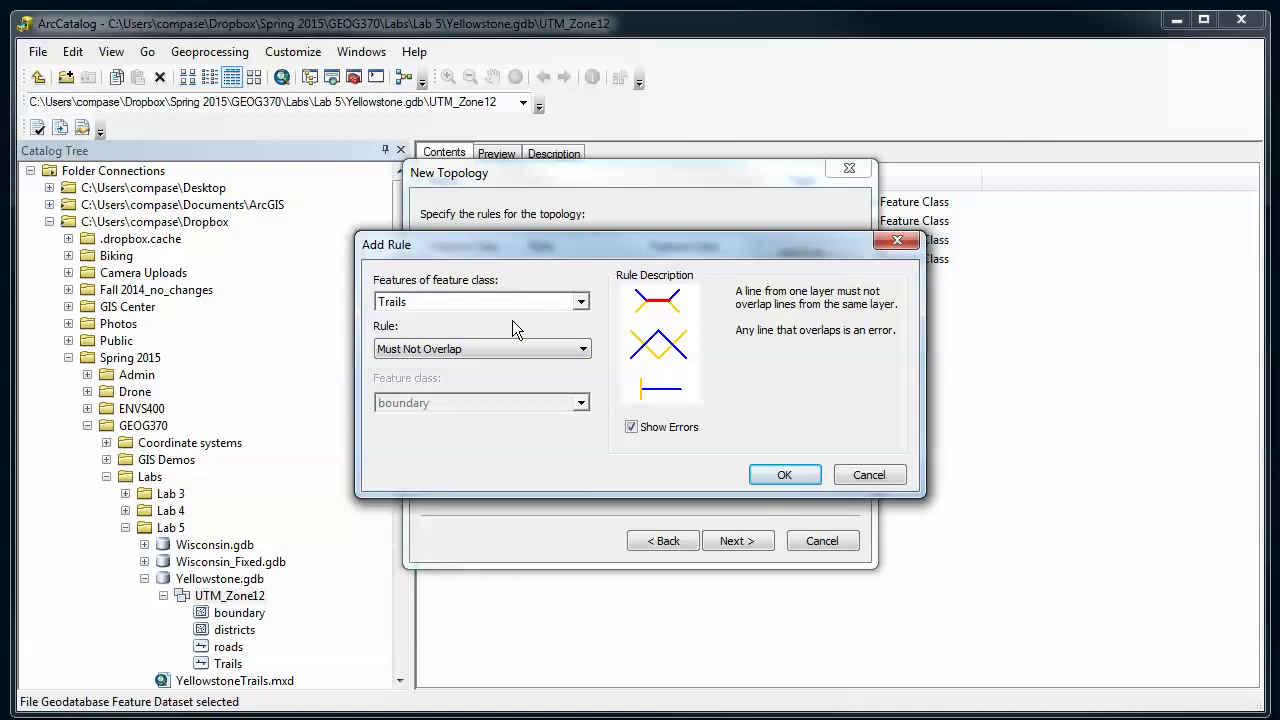
click(777, 475)
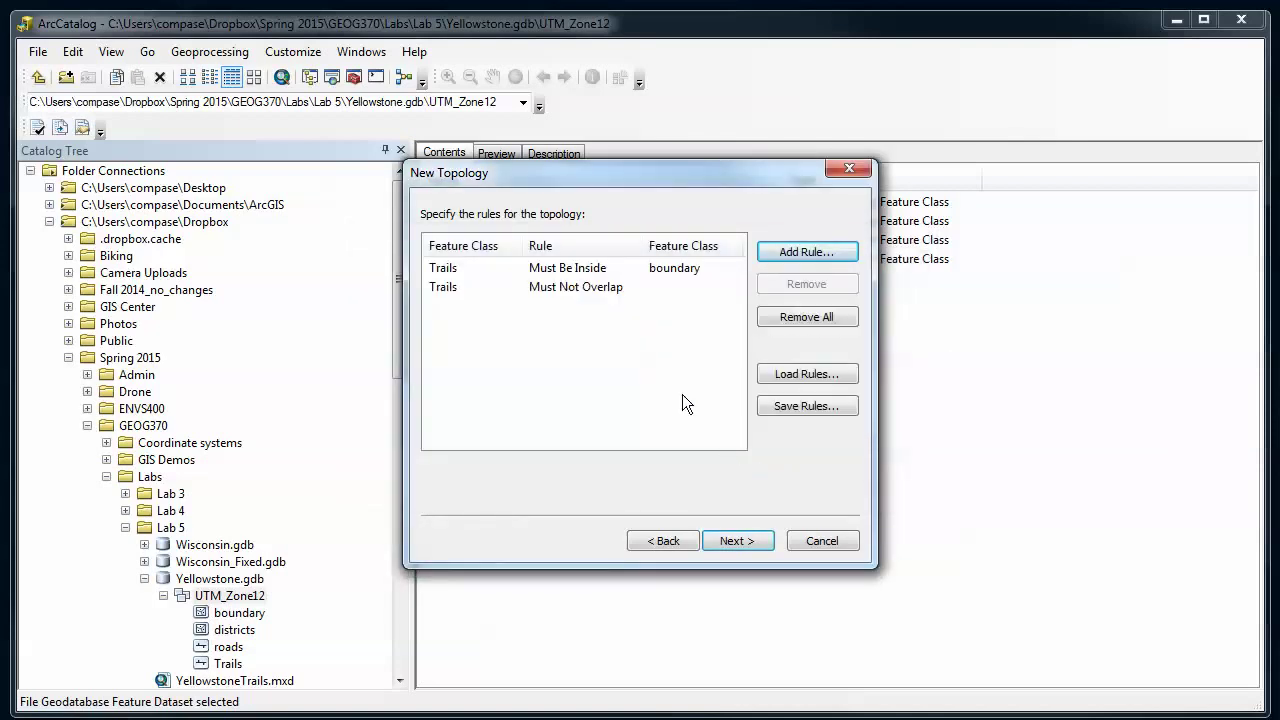
click(746, 537)
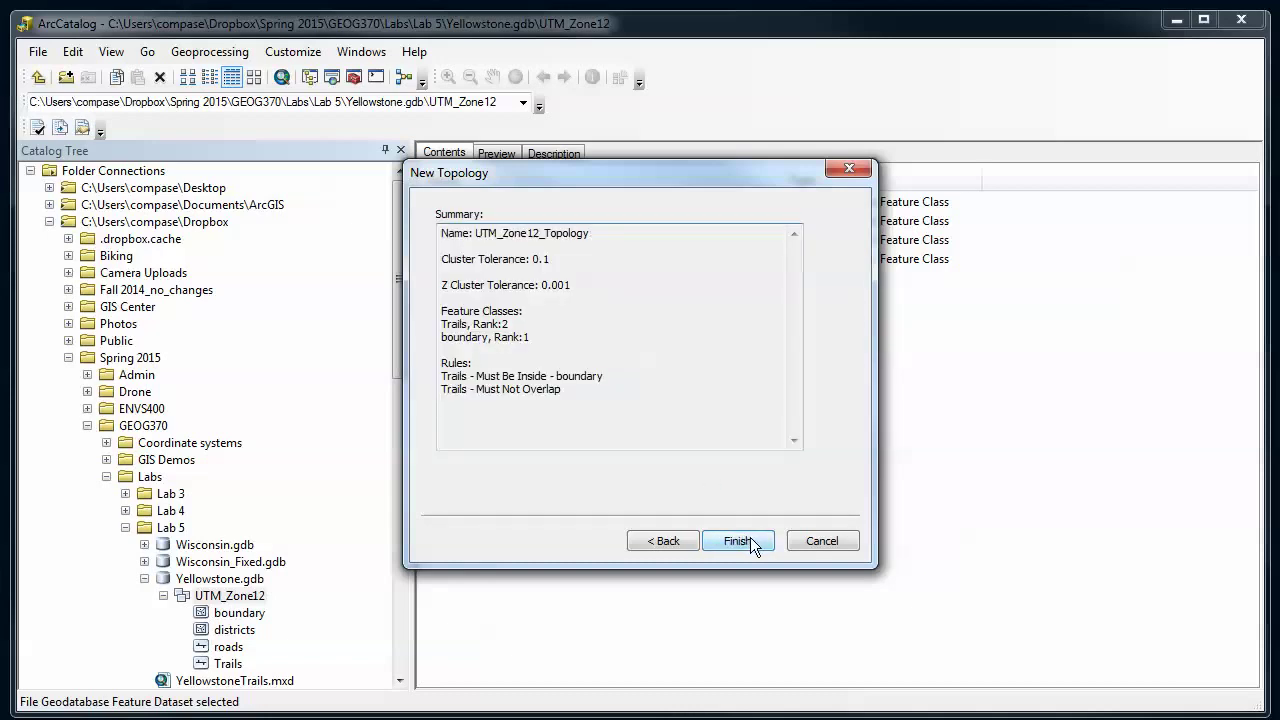
Step: Finish creating the topology without validating it, and preview the geography of the new UTM_Zone12_Topology
click(750, 537)
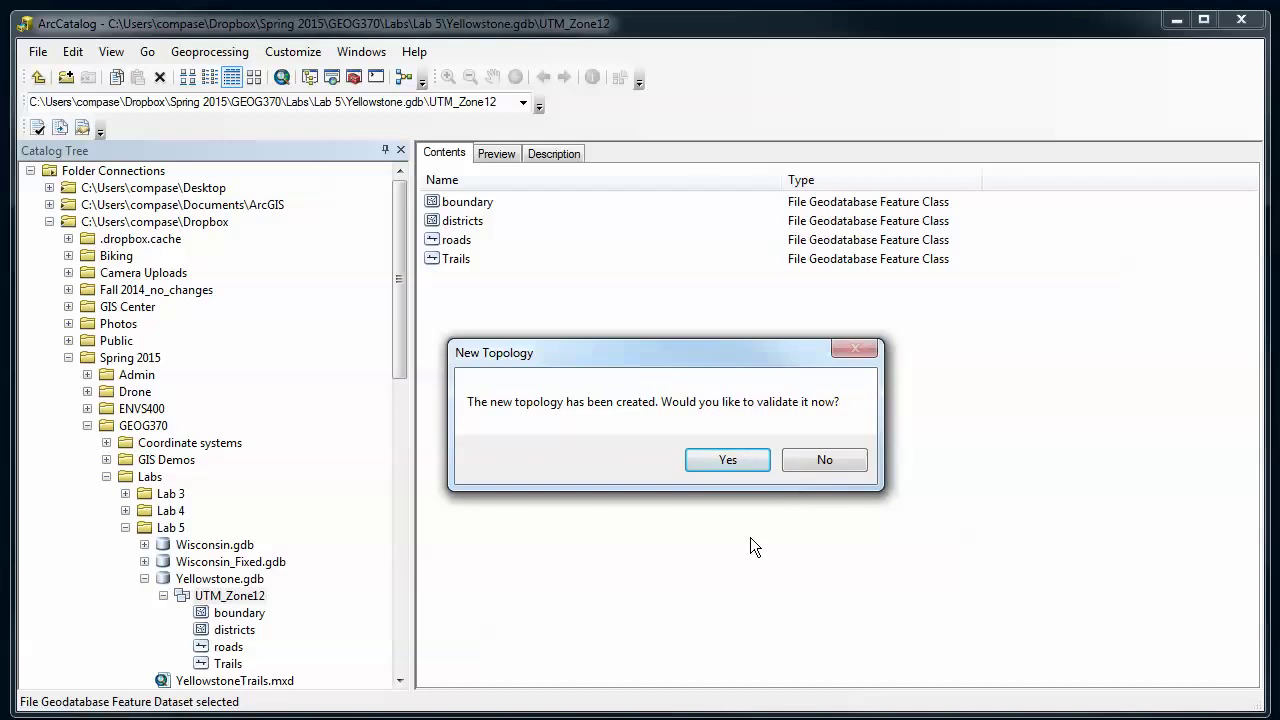
click(816, 460)
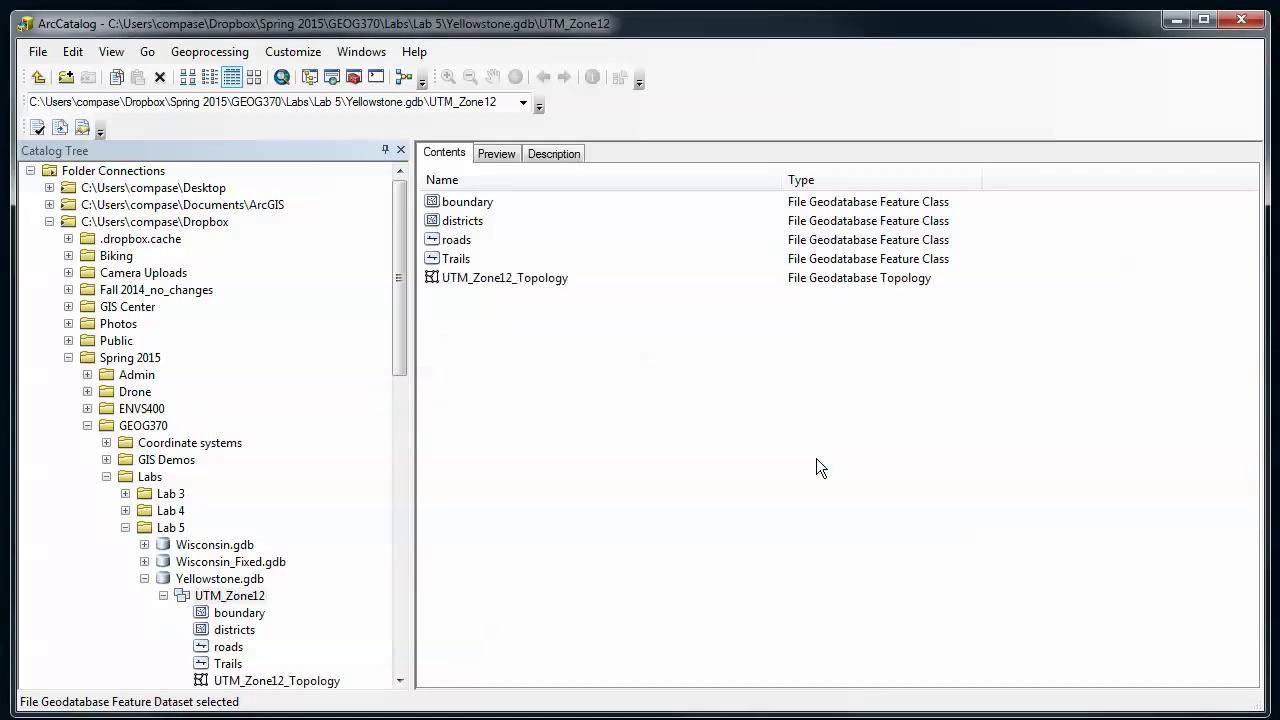
click(310, 679)
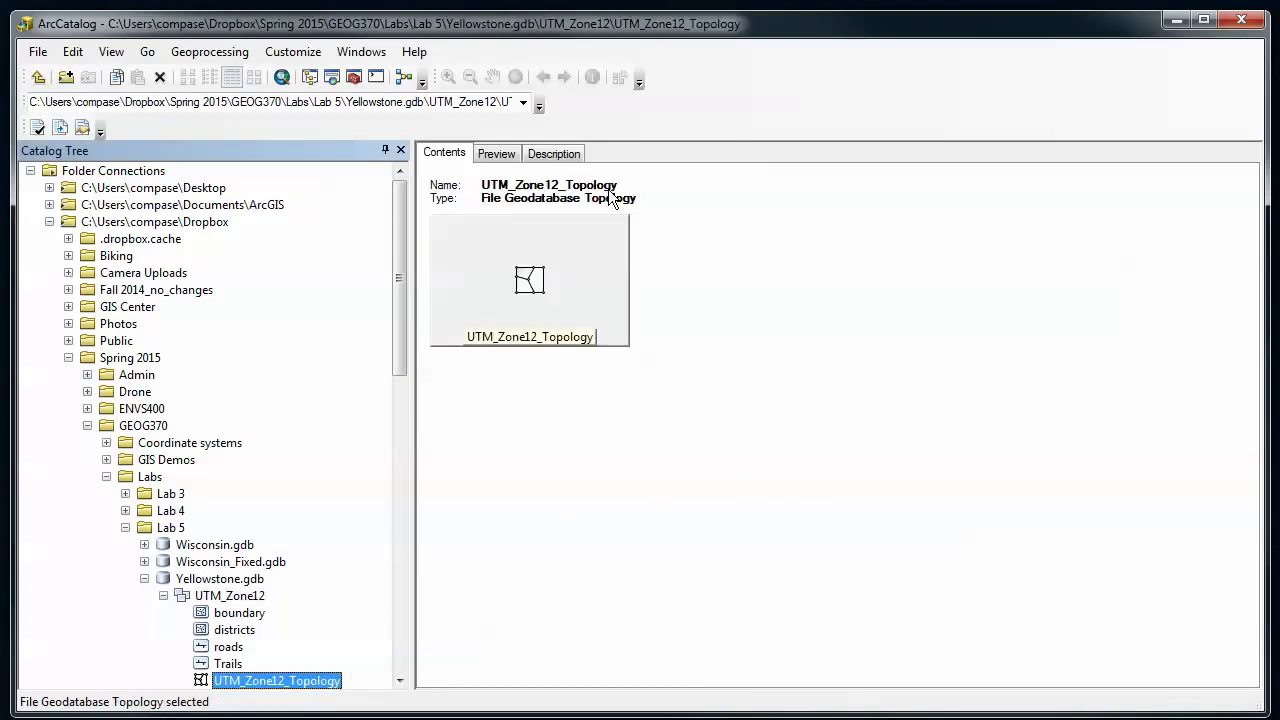
click(507, 151)
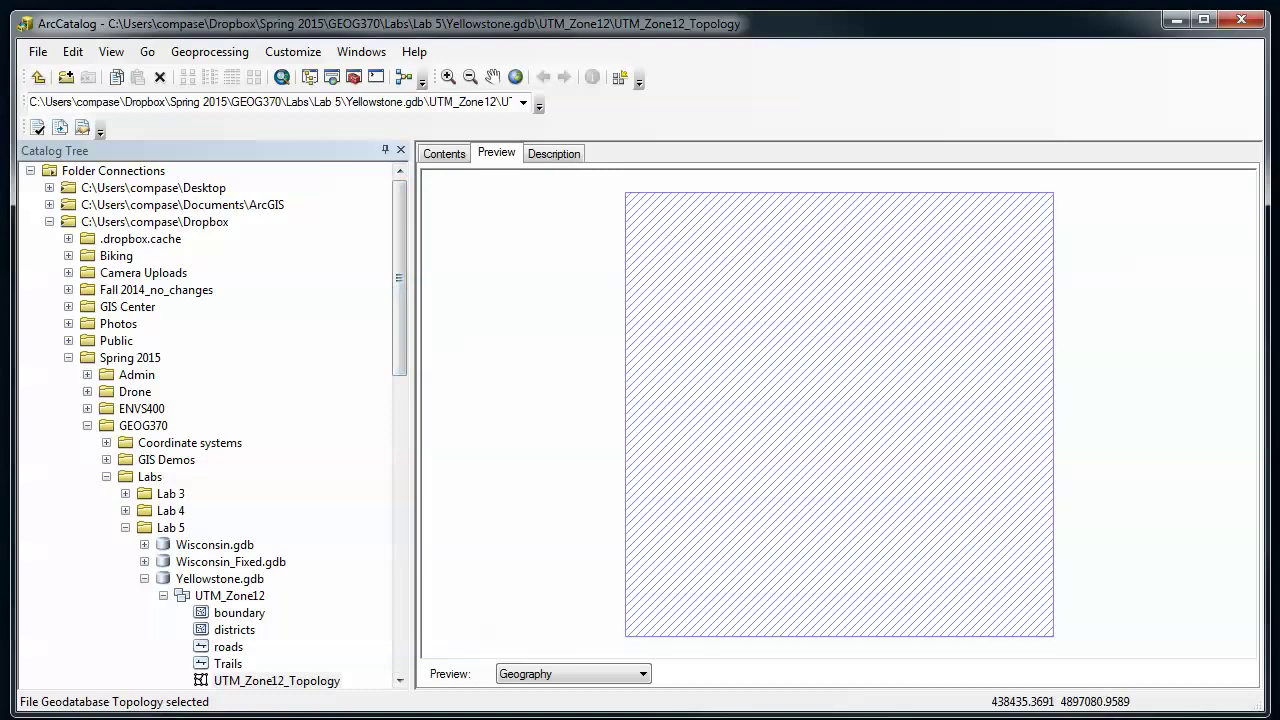
Step: Validate UTM_Zone12_Topology and refresh its geography preview by switching to Trails and back
drag(397, 326, 410, 445)
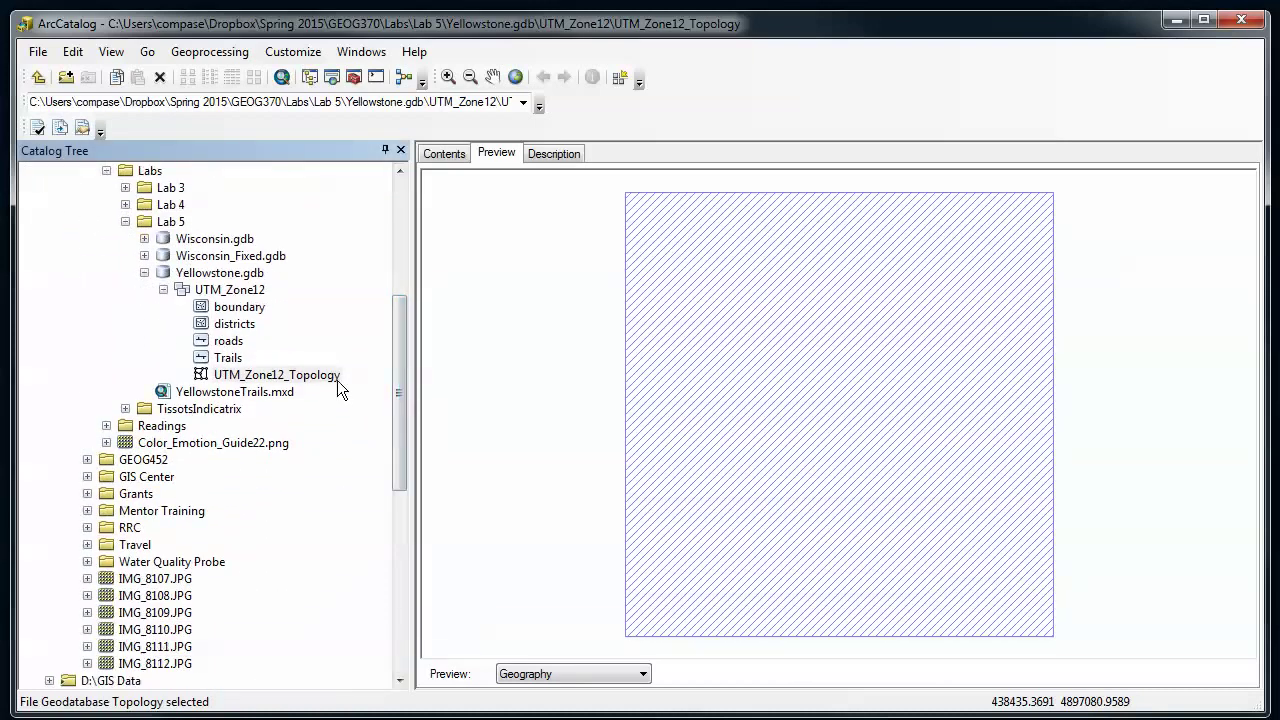
right_click(337, 379)
click(378, 531)
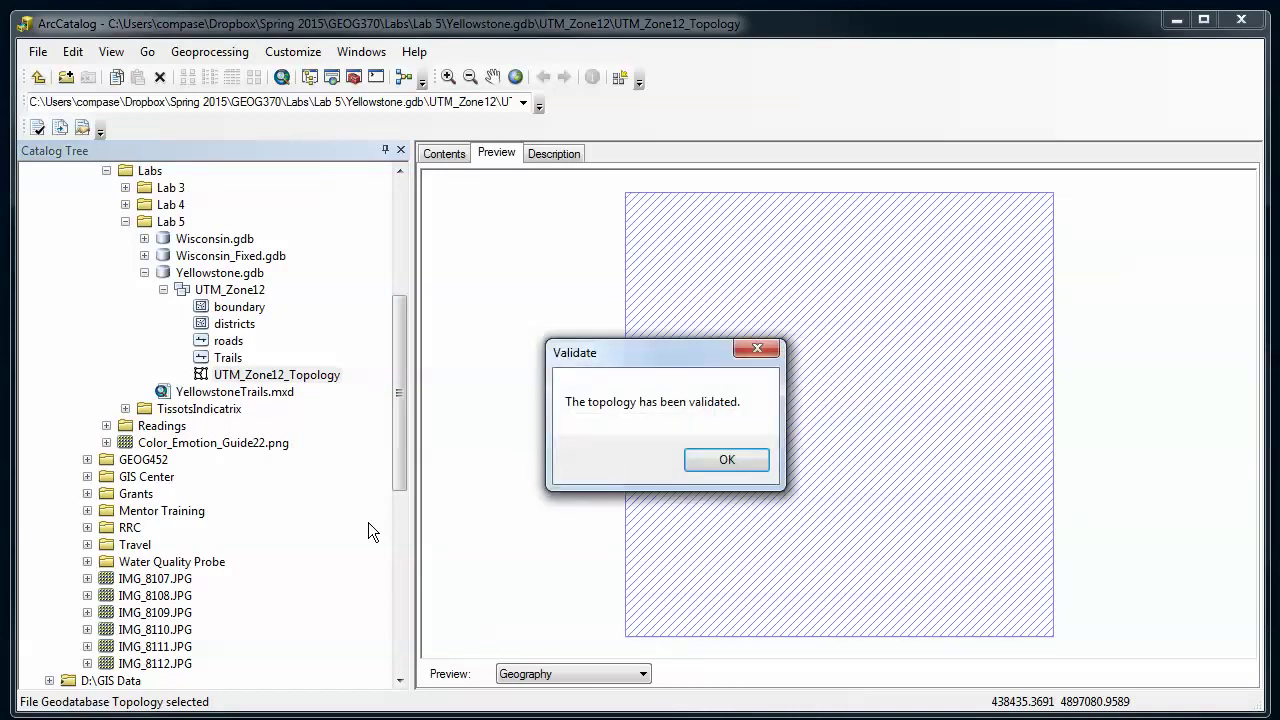
click(716, 460)
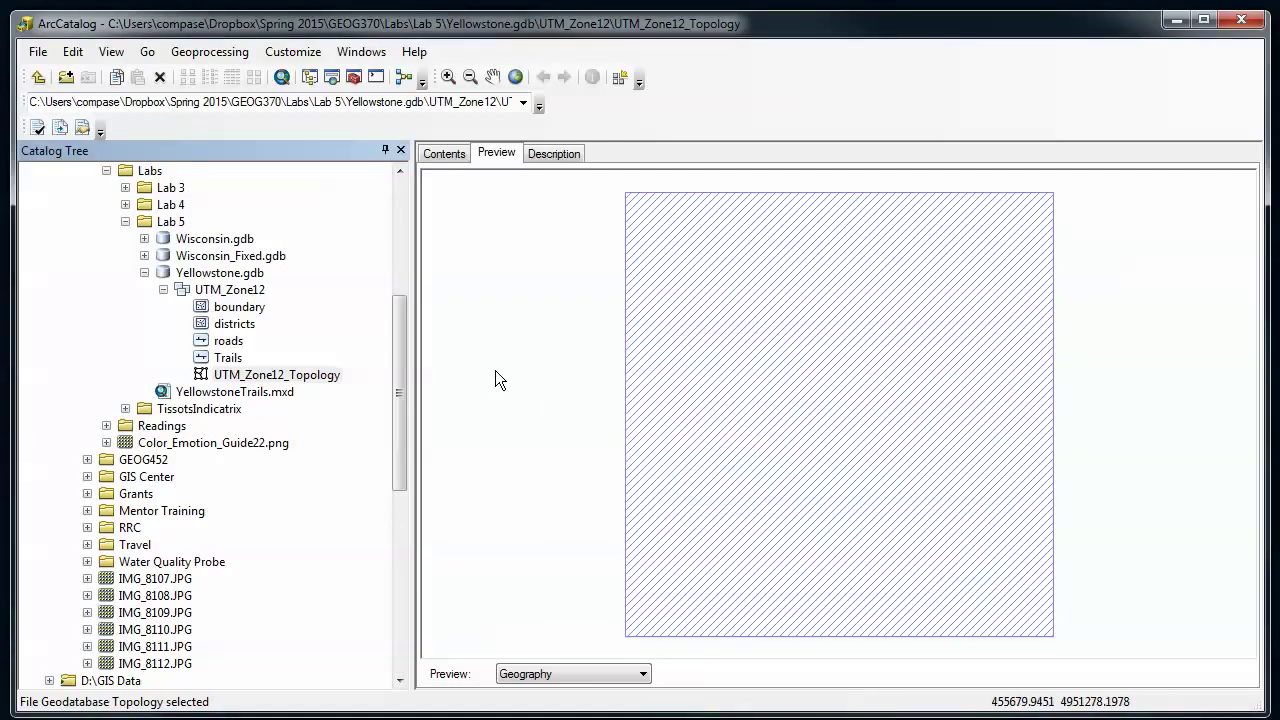
click(218, 358)
click(223, 377)
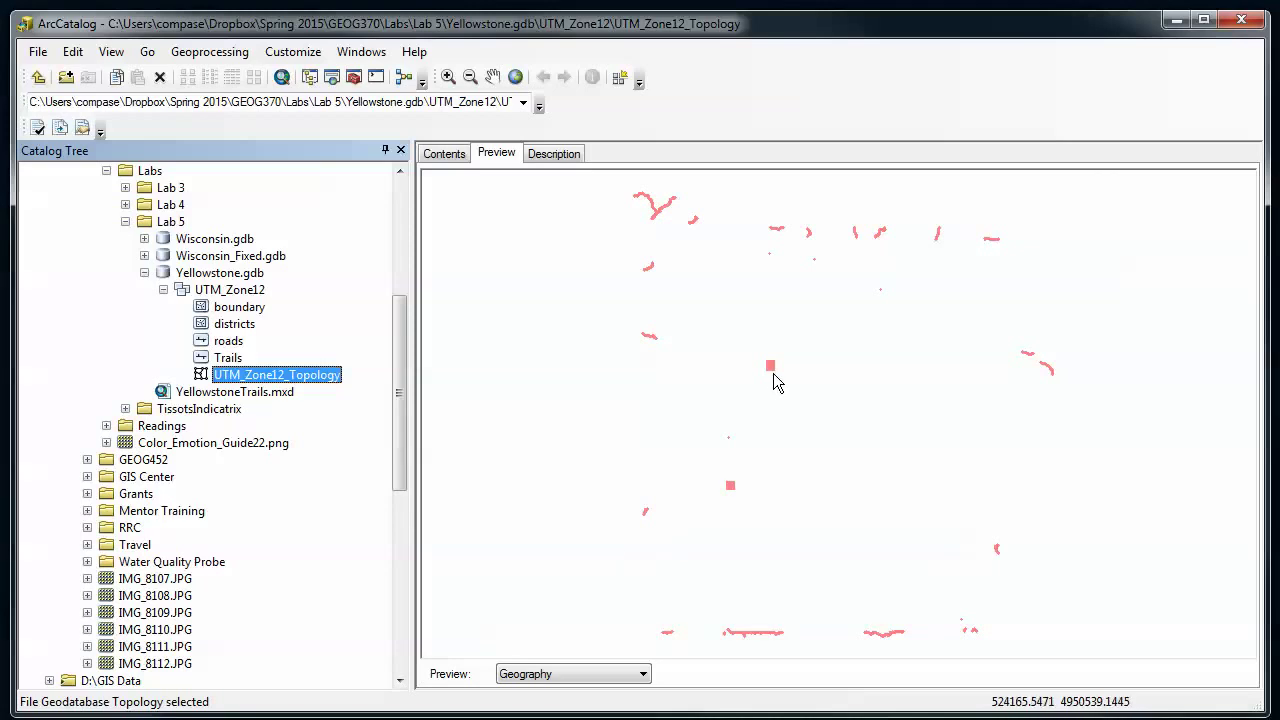
Step: Generate the error summary in the properties of UTM_Zone12_Topology, review the errors per rule, and close the properties
right_click(279, 378)
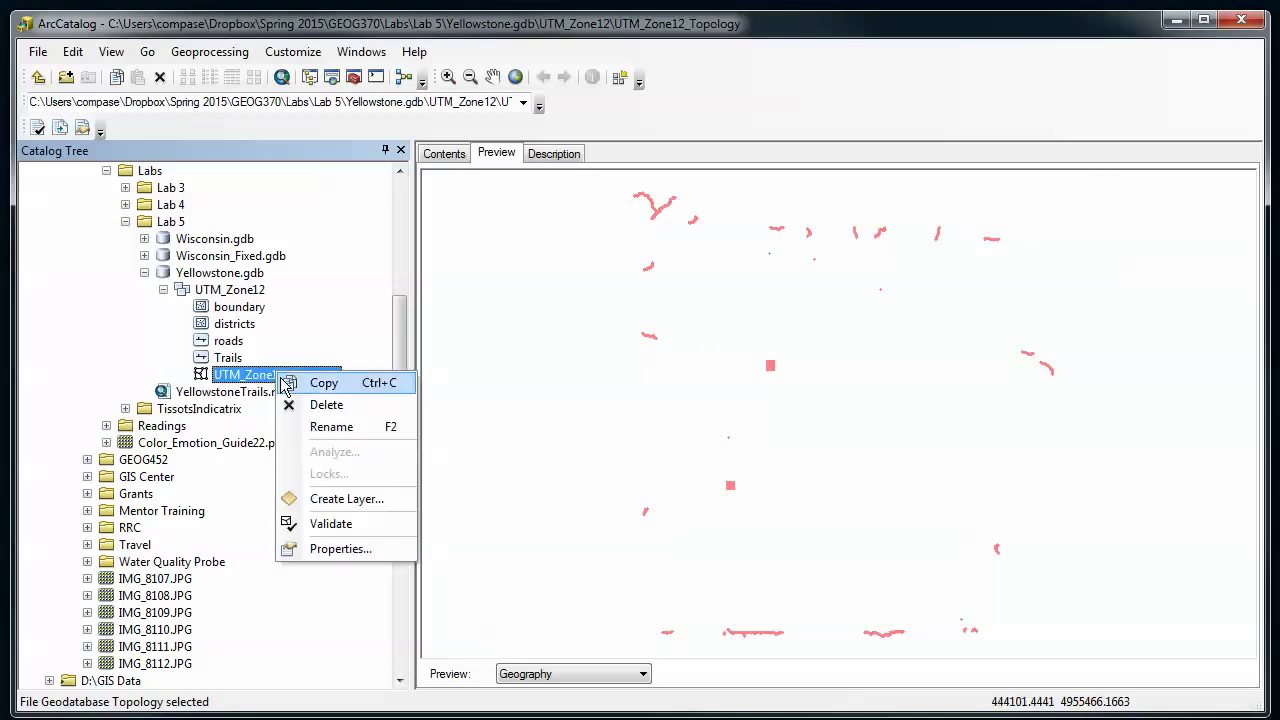
click(340, 549)
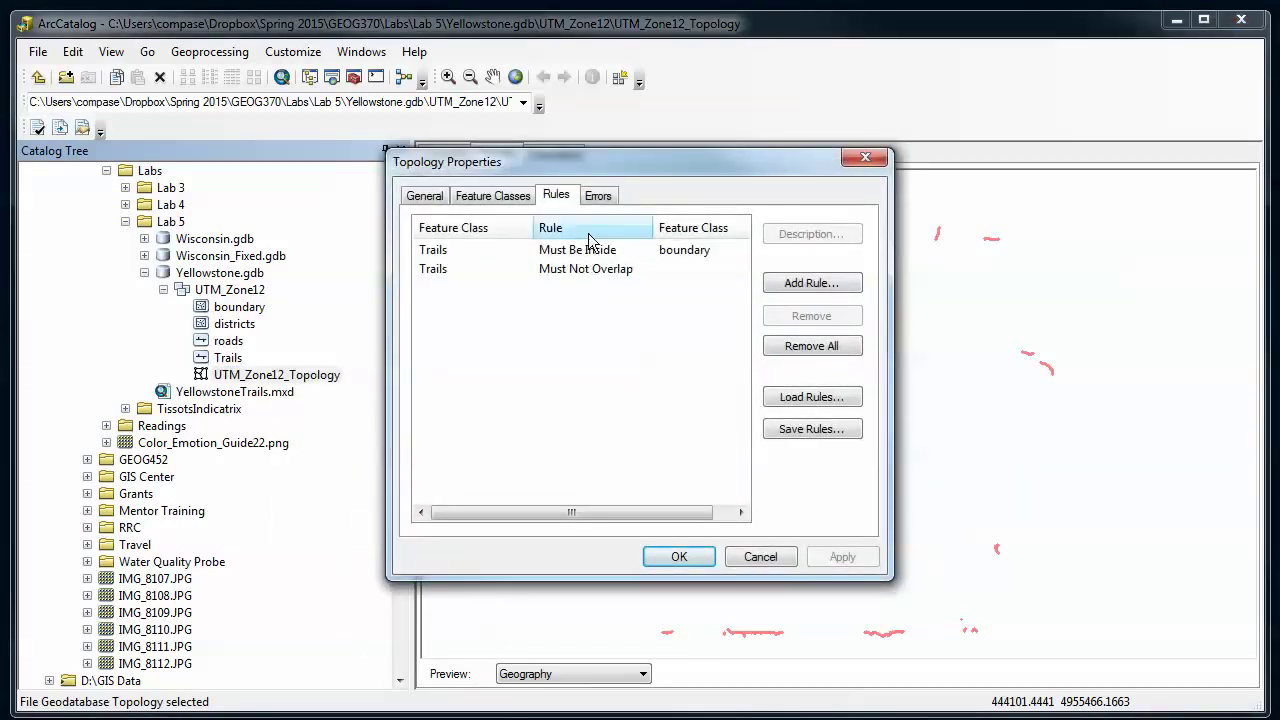
click(600, 202)
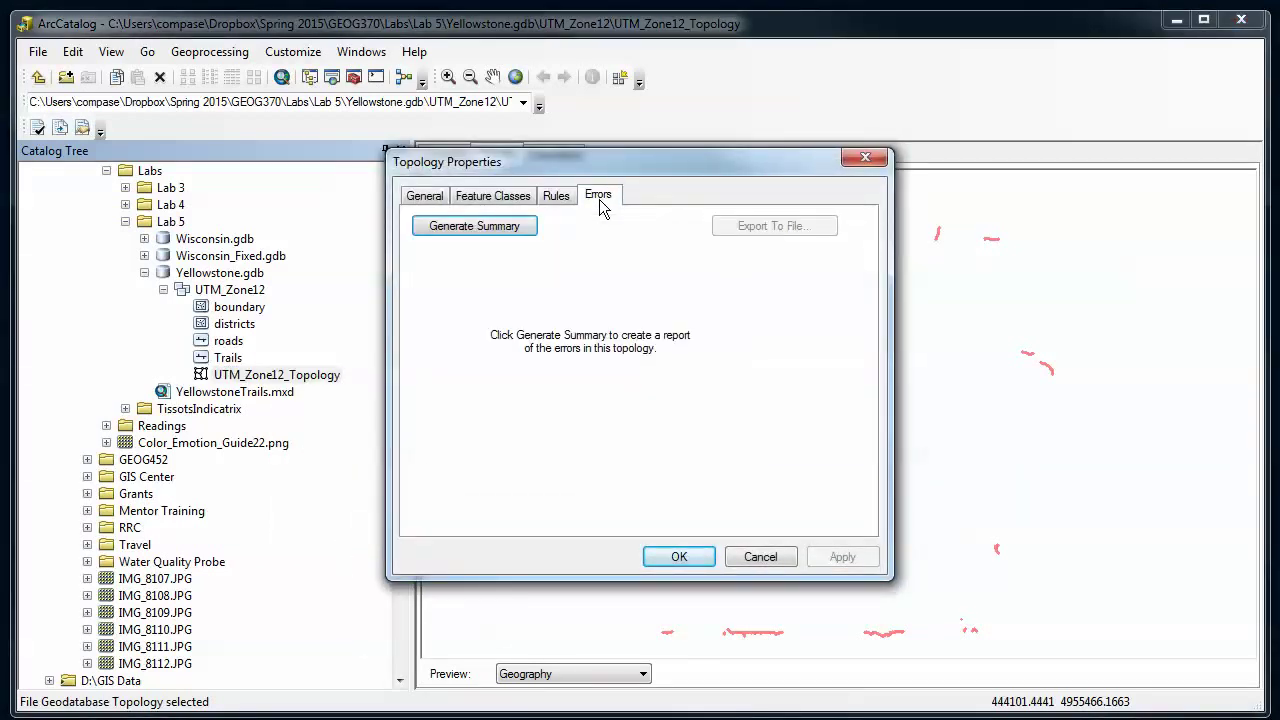
click(527, 224)
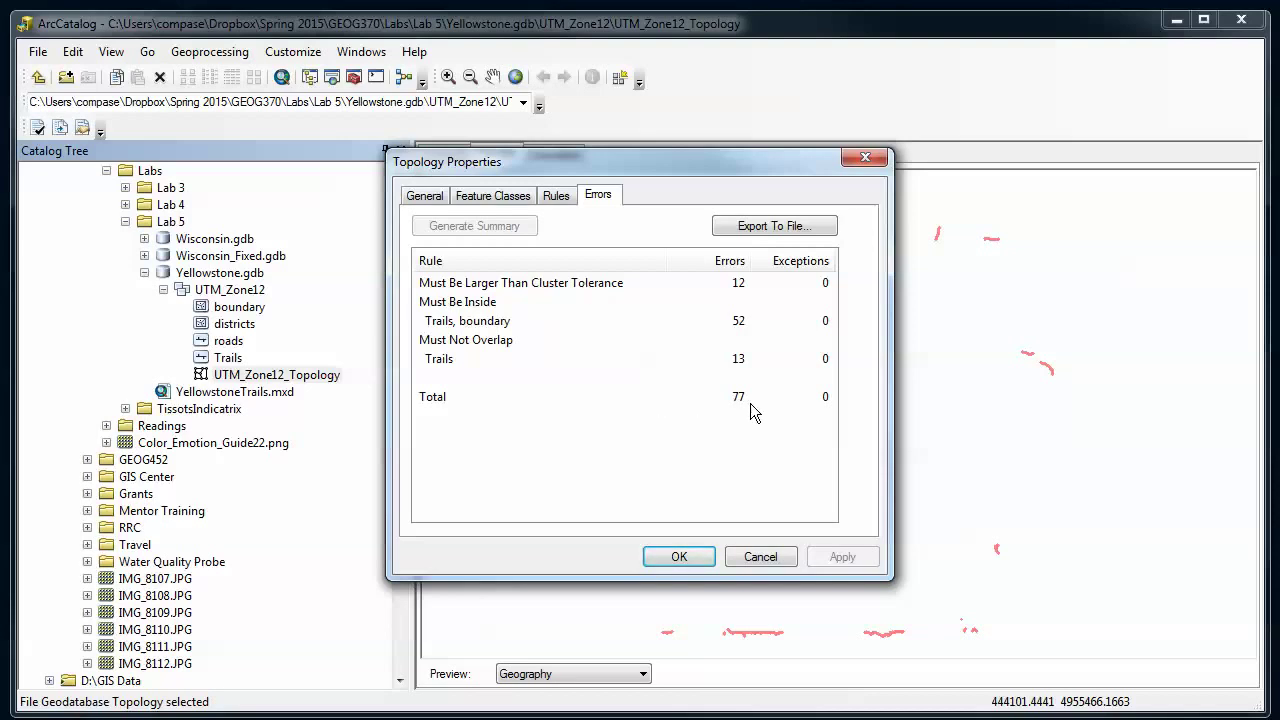
click(679, 557)
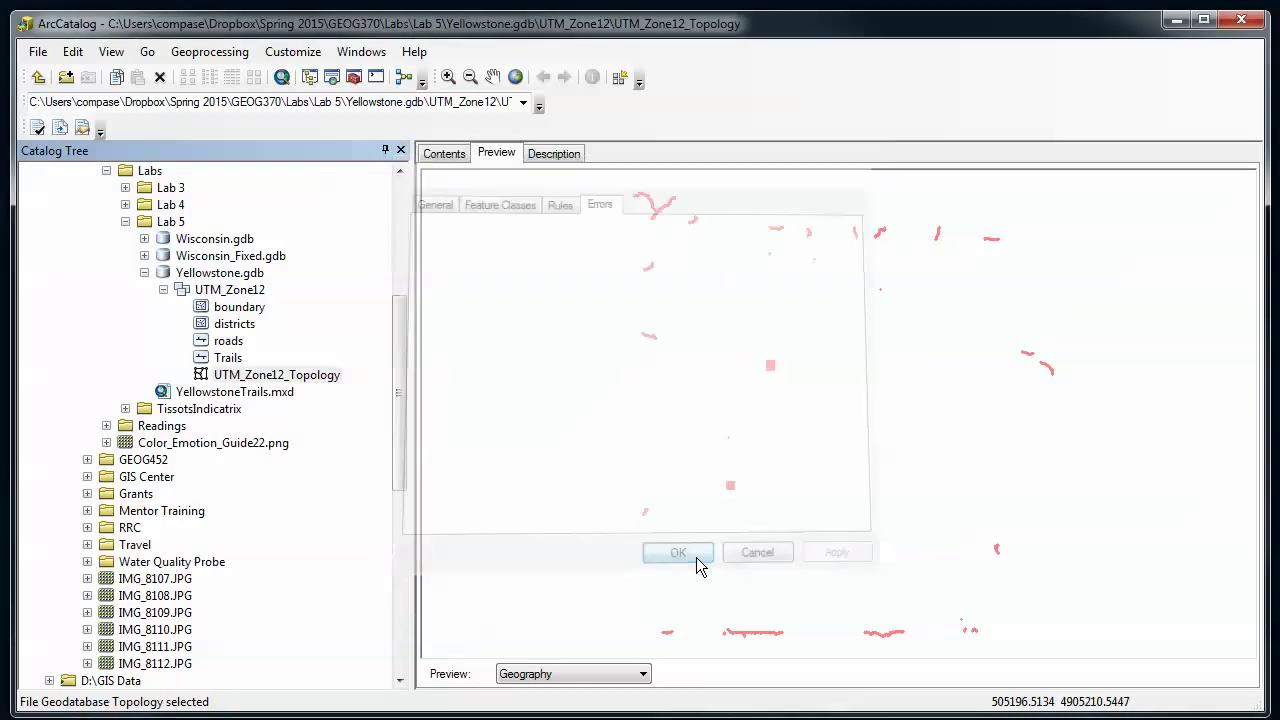